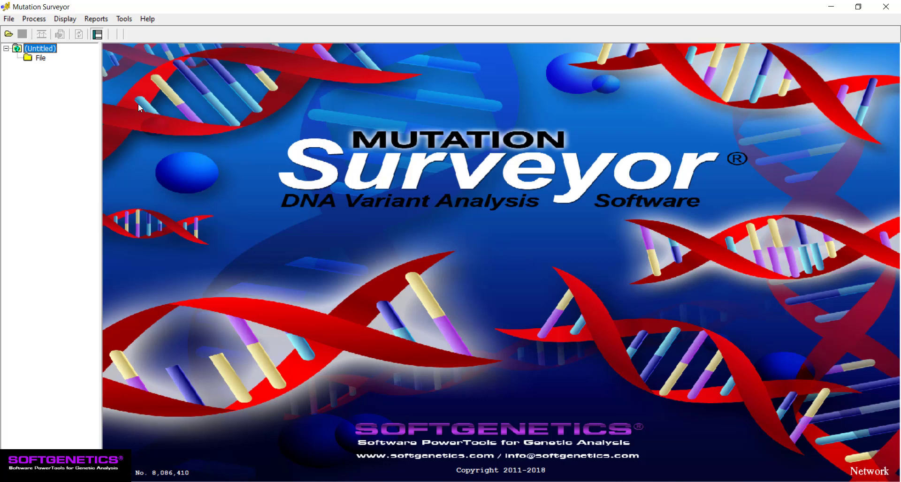
Step: Reset the mutation project settings to their defaults, with Exact Filename Match Before F/R enabled and Score Trim disabled
click(35, 19)
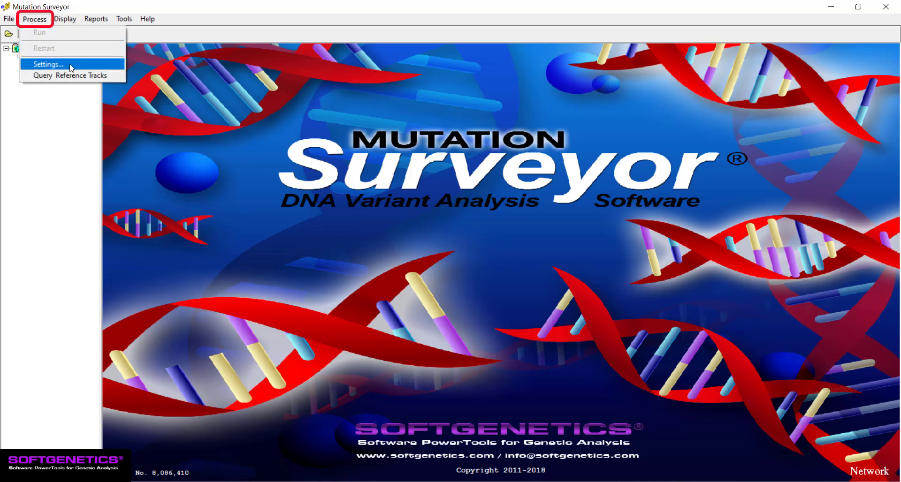
click(71, 68)
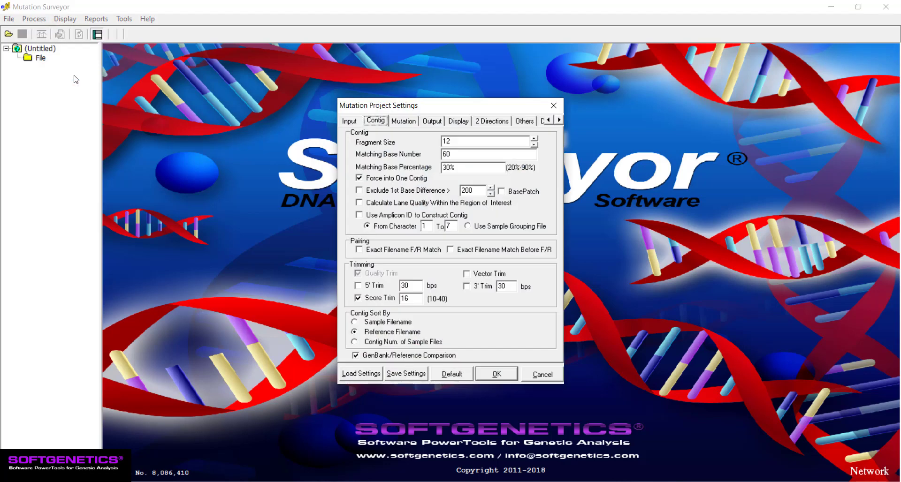
click(464, 379)
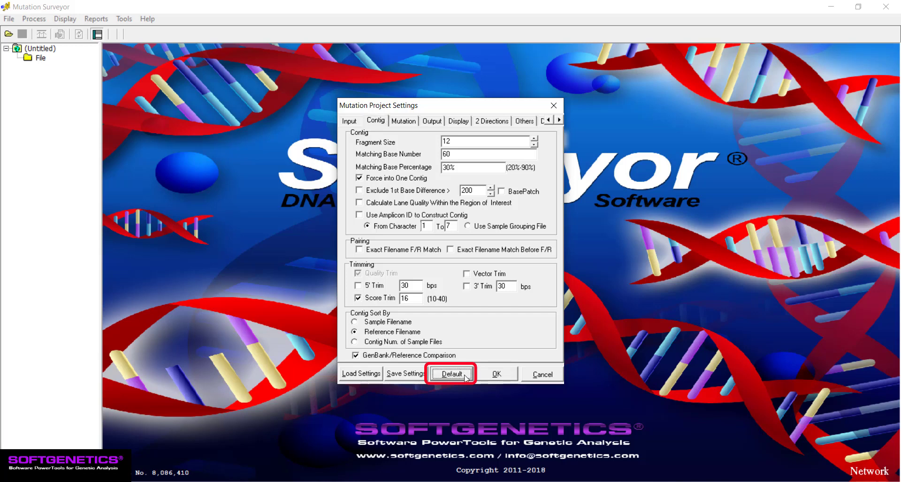
click(451, 251)
click(358, 299)
Step: Exclude Mutation Score, Lane Quality and Reading Frame from the output table fields, and enable Display Phred Score
click(432, 121)
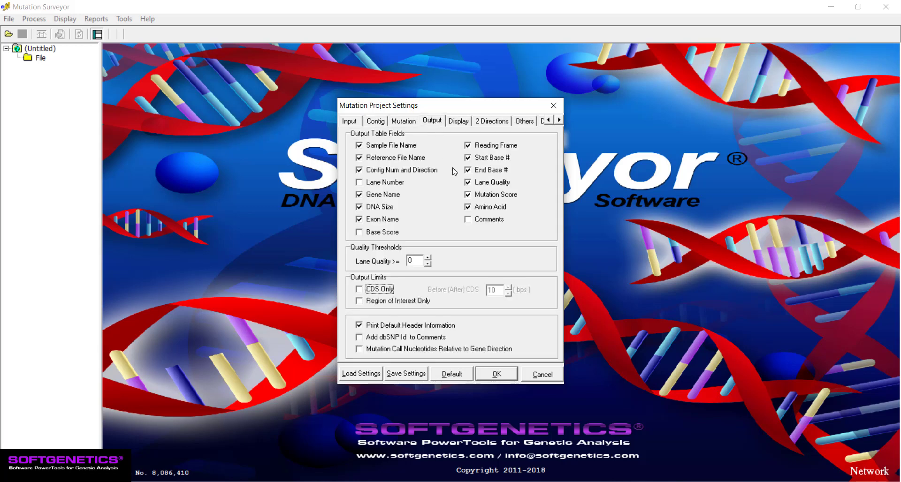
click(468, 195)
click(468, 183)
click(468, 147)
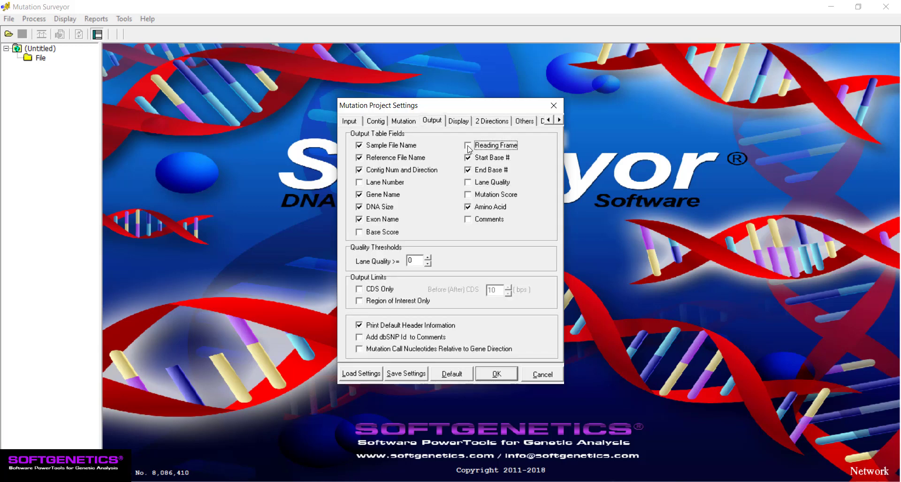
click(458, 122)
click(366, 334)
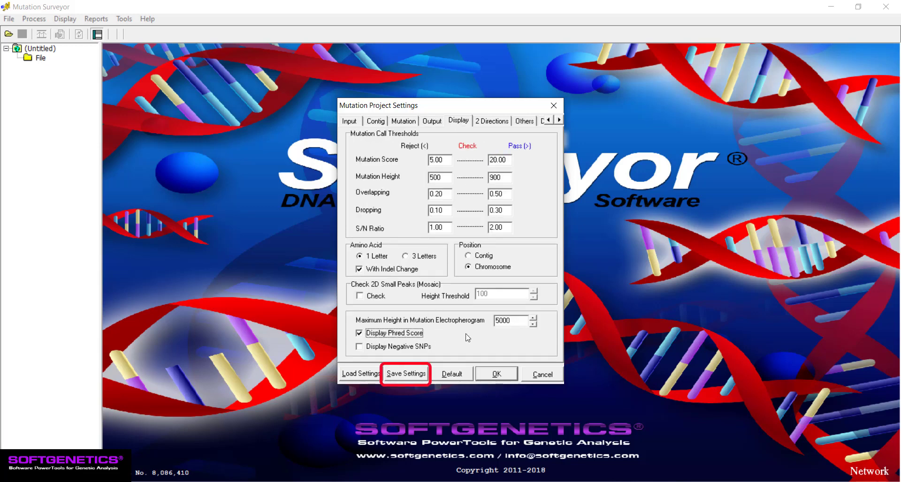
Step: Save the project settings to a settings file named MutProj_Demo
click(417, 376)
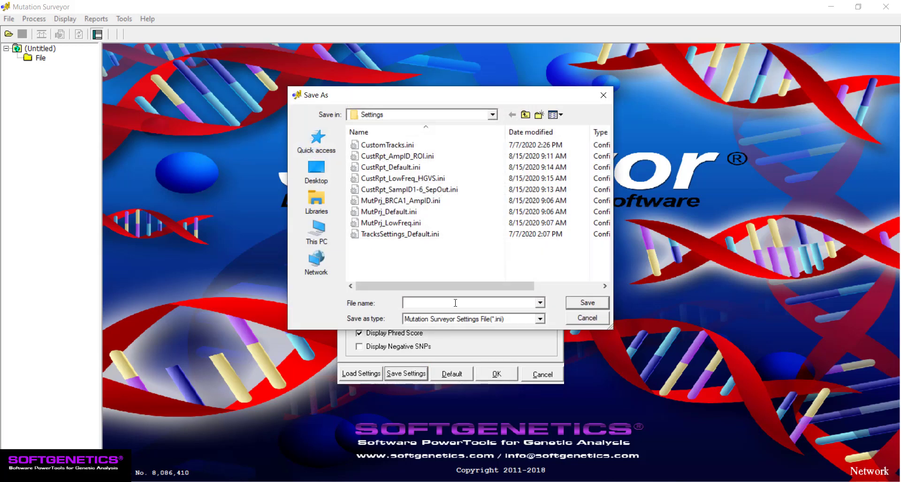
text(M)
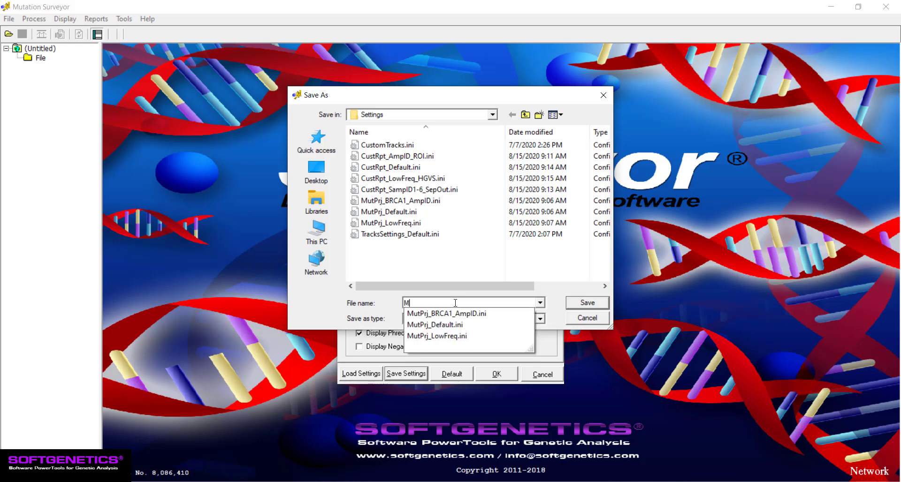
text(utProj)
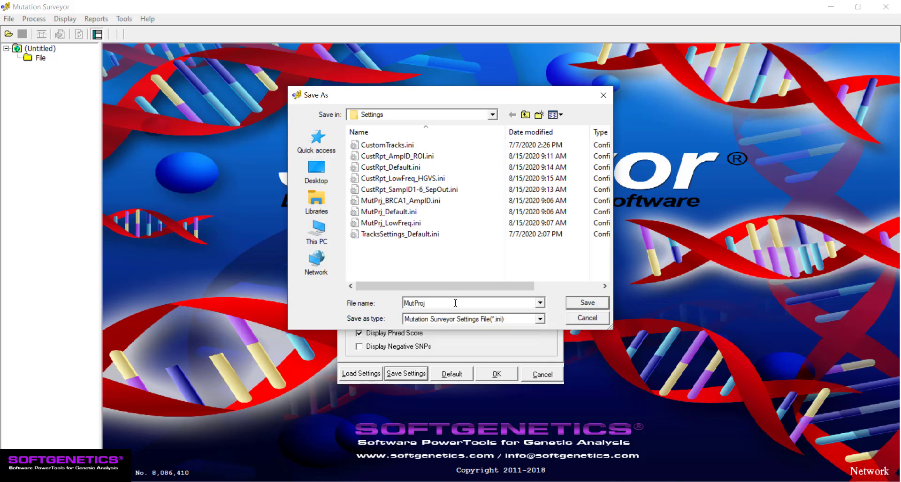
text(_Demo)
click(587, 303)
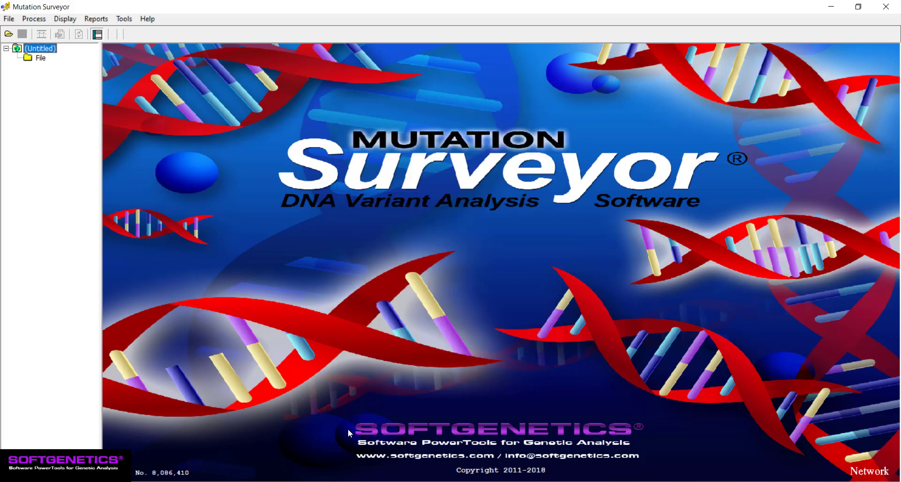
Step: Load the project settings from MutProj_Demo.ini and check the restored contig, output and display options
click(34, 18)
click(45, 64)
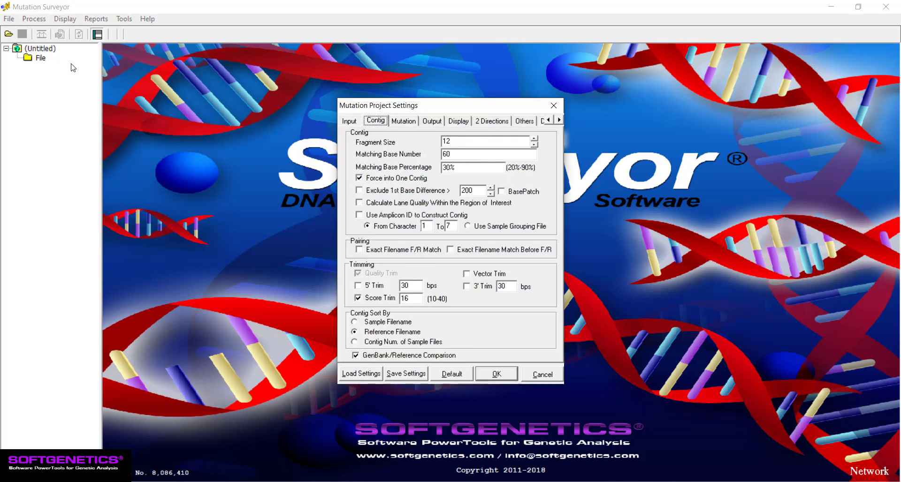
click(369, 376)
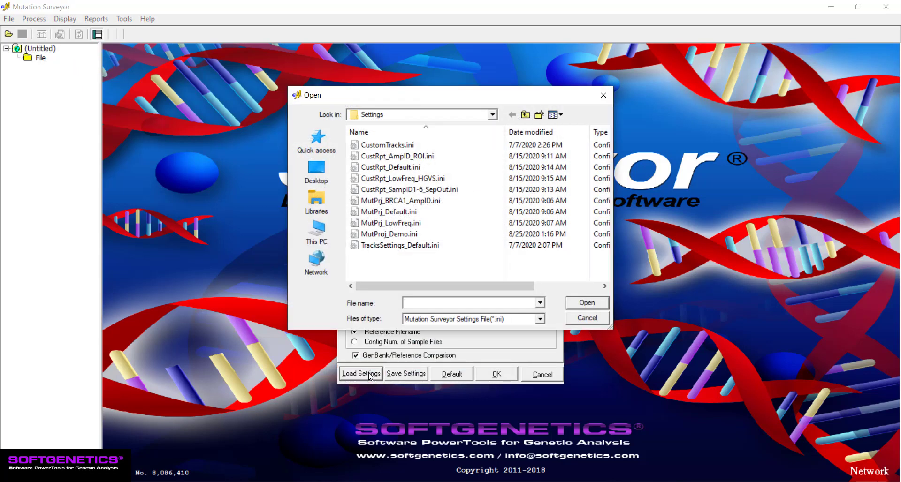
click(423, 237)
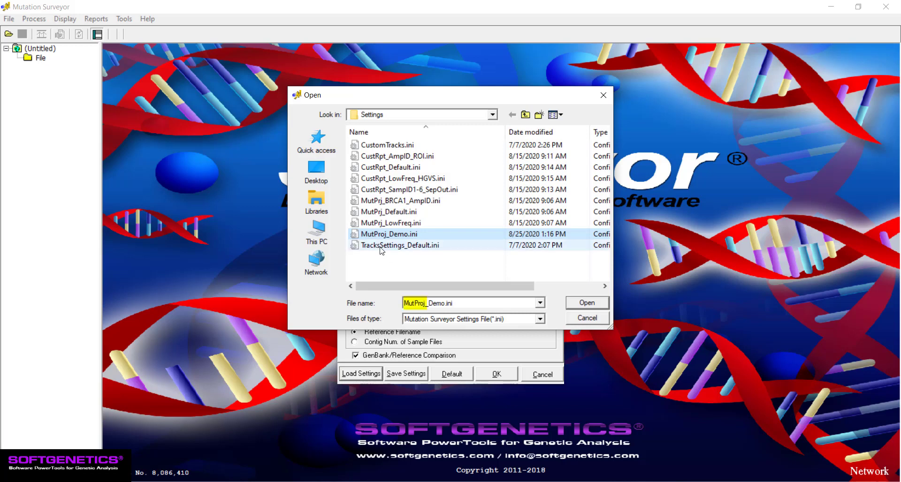
click(587, 303)
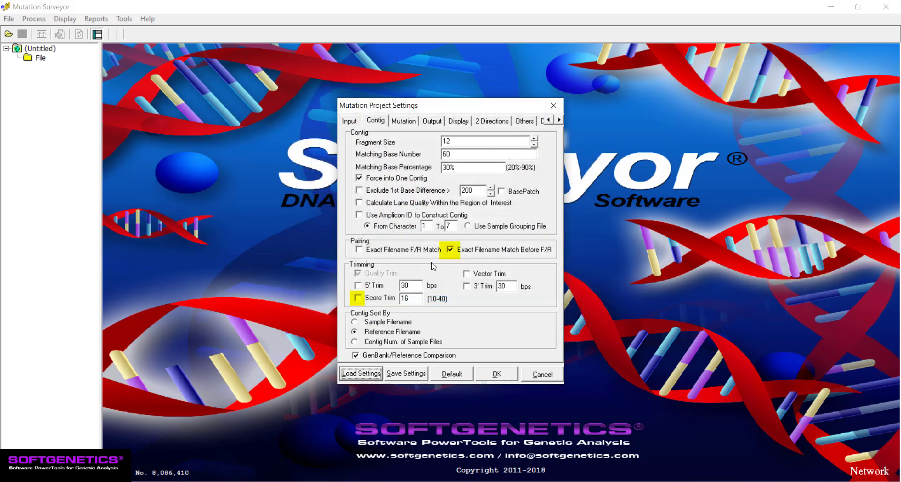
click(431, 121)
click(466, 122)
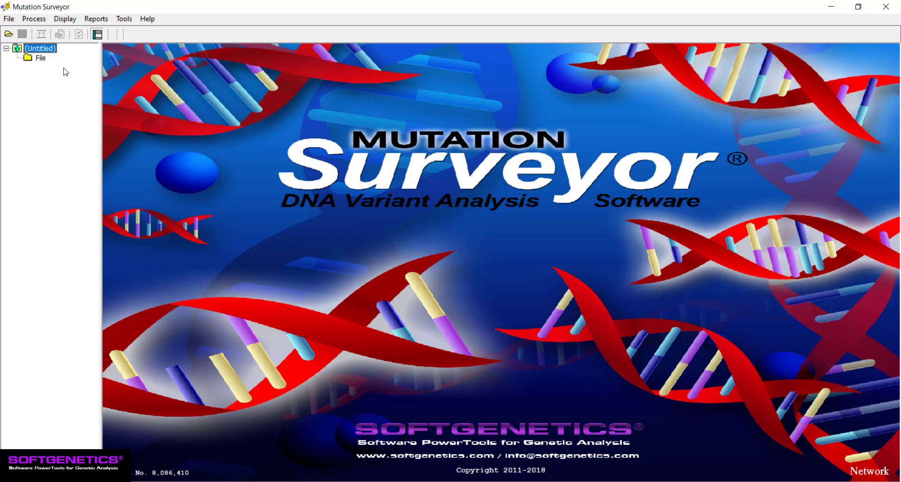
Step: Query the Human_GRCh37 reference tracks CustomClinVar\20180225, dbsnp\151 and ExAC\r1
click(40, 23)
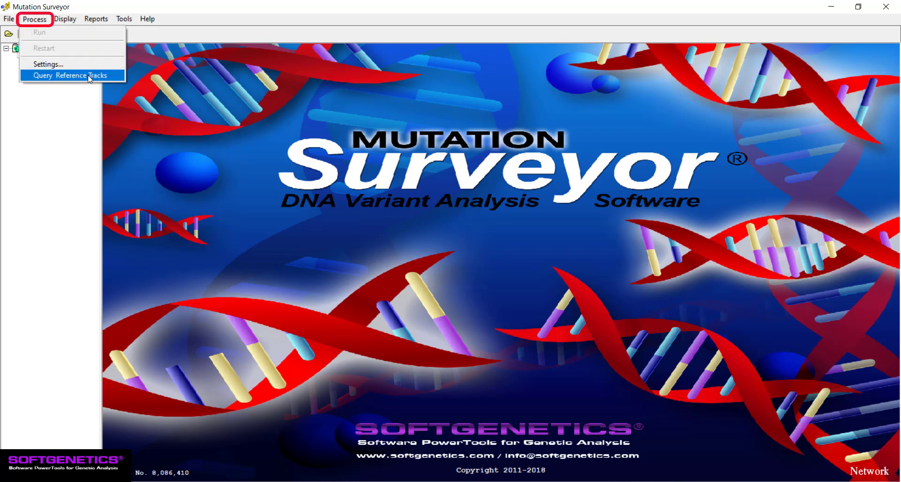
click(117, 76)
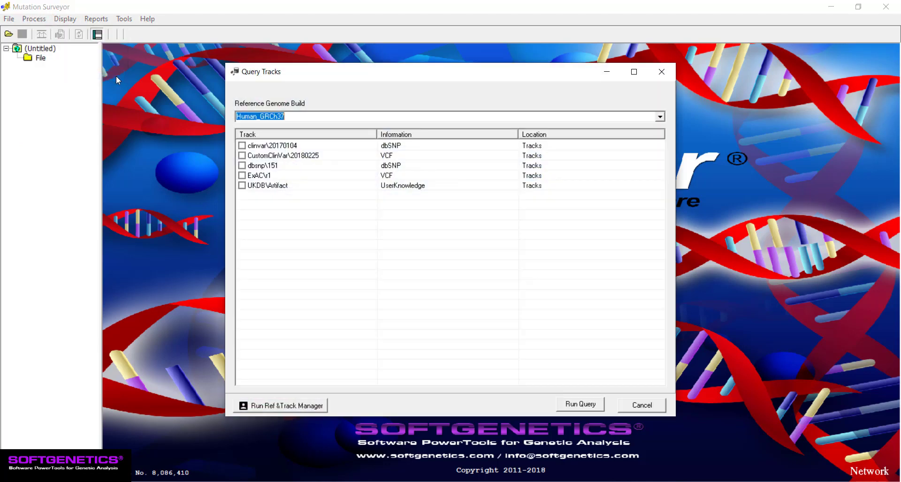
click(242, 156)
click(242, 165)
click(242, 175)
click(581, 404)
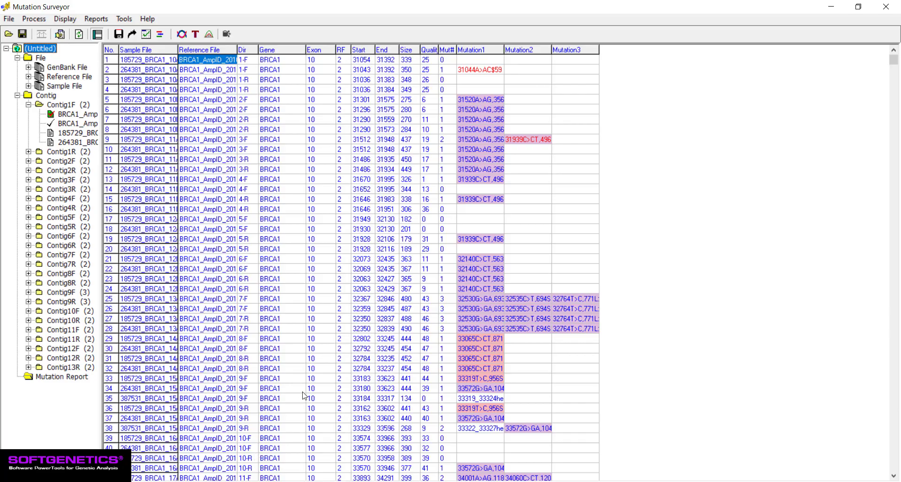
Step: Filter the CustomClinVar 20180225 variation track to at least 1 satisfied criterion, with ID is NOT 0
click(225, 35)
click(241, 110)
click(320, 149)
click(324, 166)
click(407, 167)
click(394, 187)
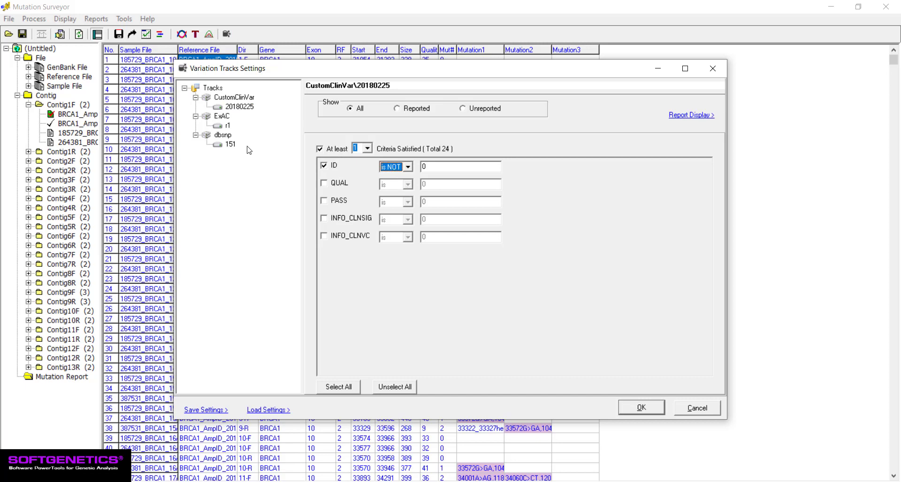
Step: Include INFO_AF in the report display of the ExAC r1 track
click(227, 125)
click(686, 115)
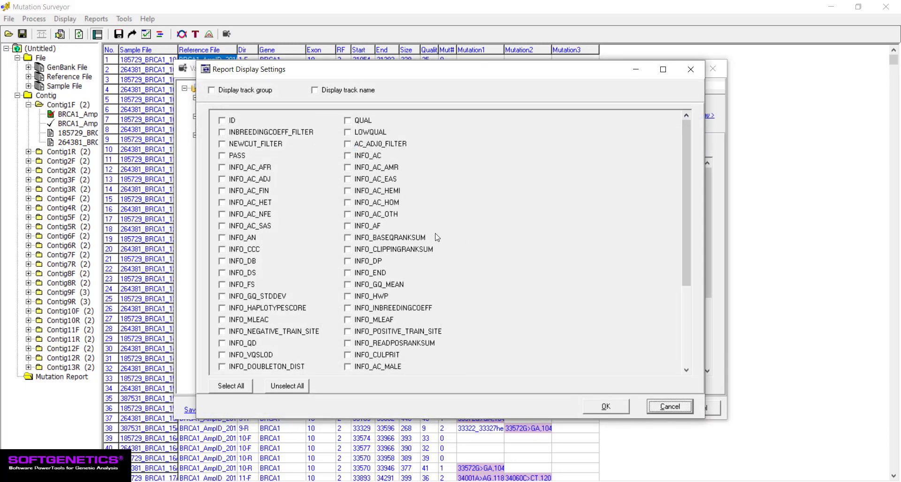
click(348, 226)
click(600, 406)
Step: Include the Imported dbSNP ID in the report display of the dbsnp 151 track
click(230, 145)
click(688, 115)
click(244, 125)
click(606, 407)
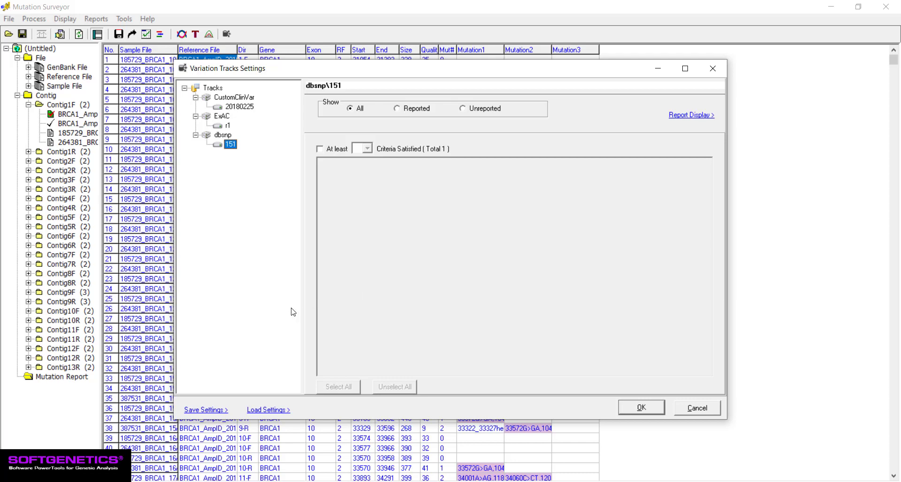
Step: Save the variation track settings to a file named Tracks_Demo
click(221, 413)
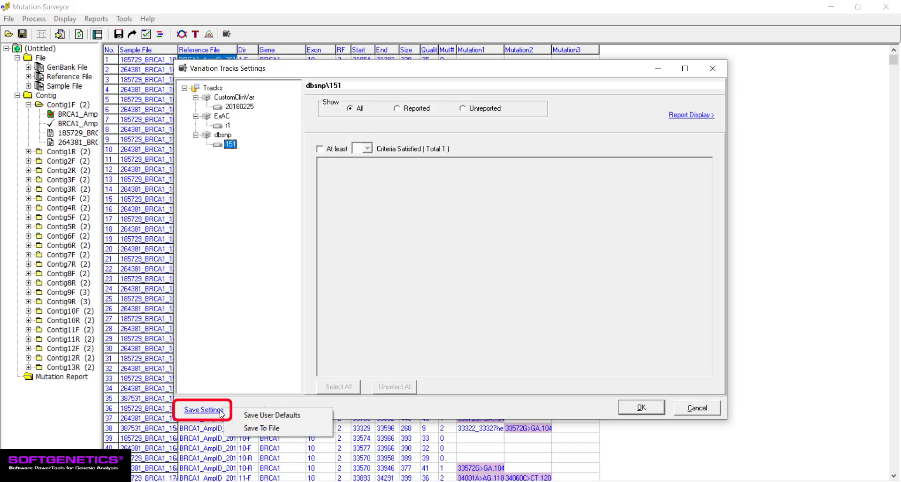
click(314, 428)
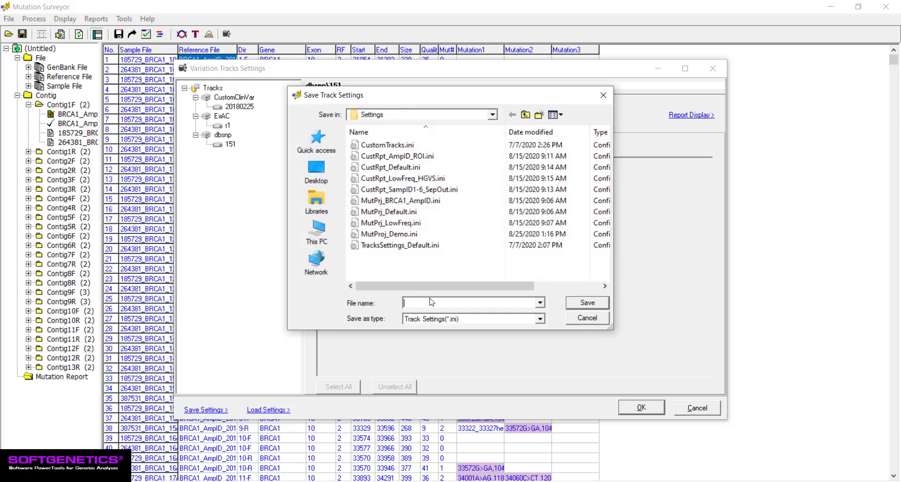
text(Tracks)
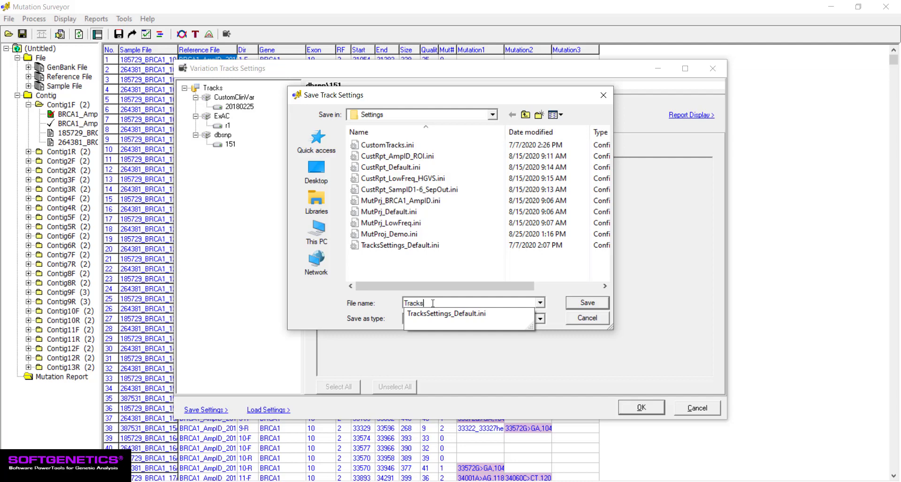
text(_Demo)
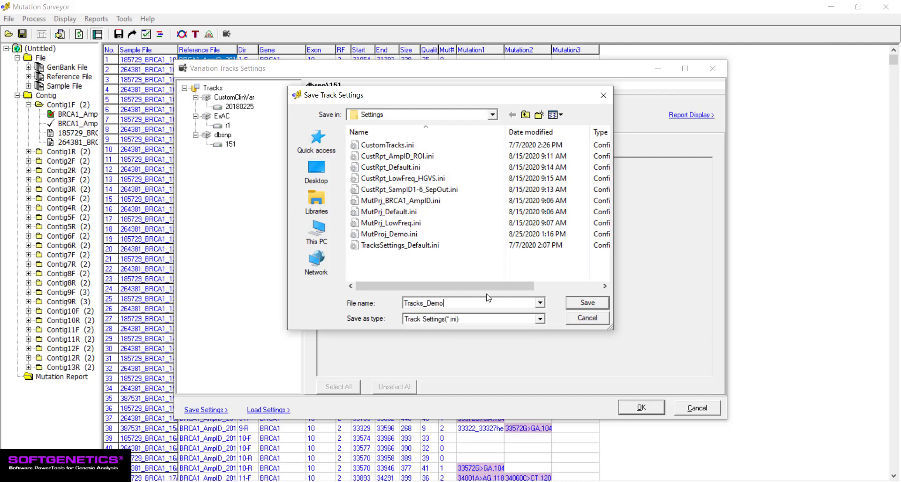
click(604, 304)
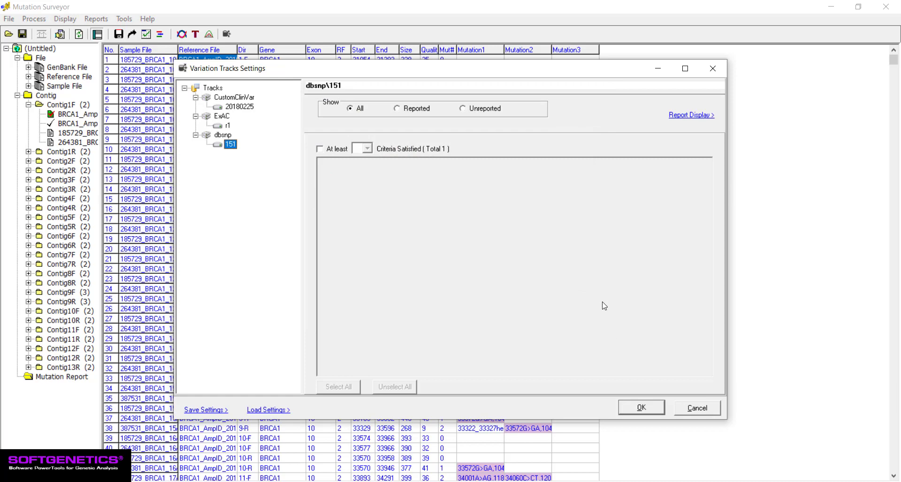
Step: Load the variation track settings from Tracks_Demo.ini, with the CustomClinVar 20180225 track selected
click(242, 107)
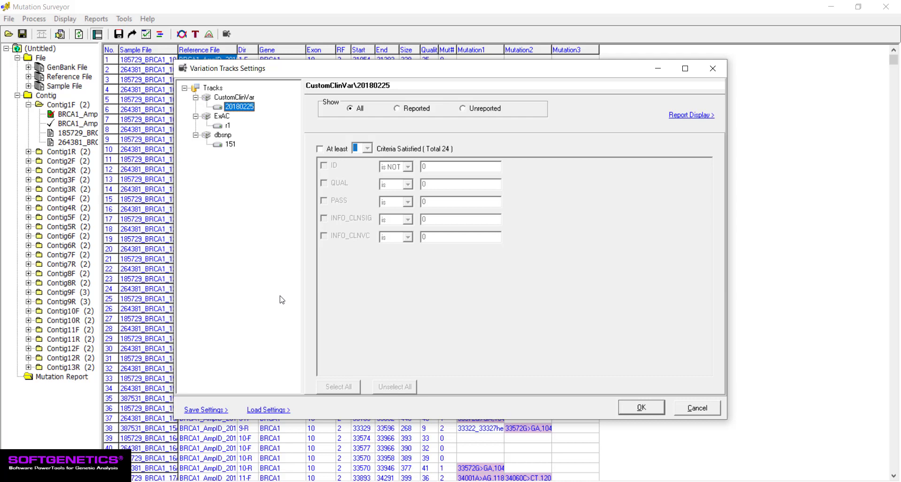
click(276, 411)
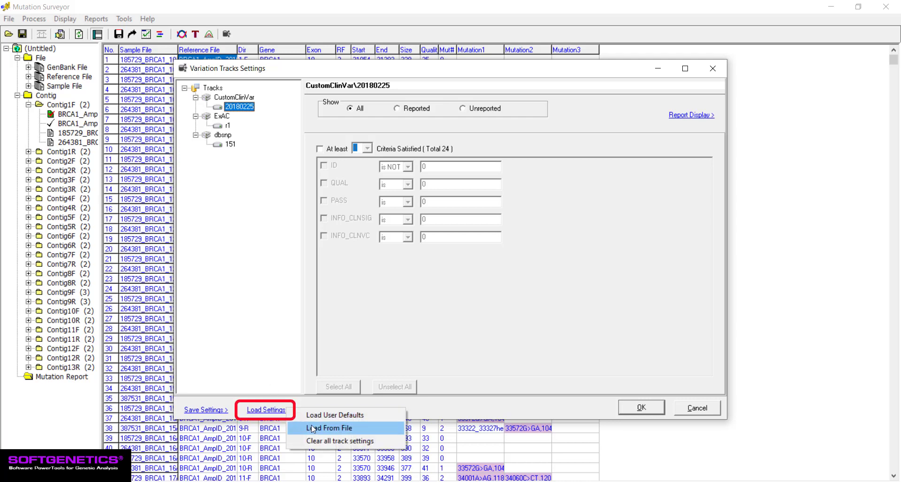
click(388, 426)
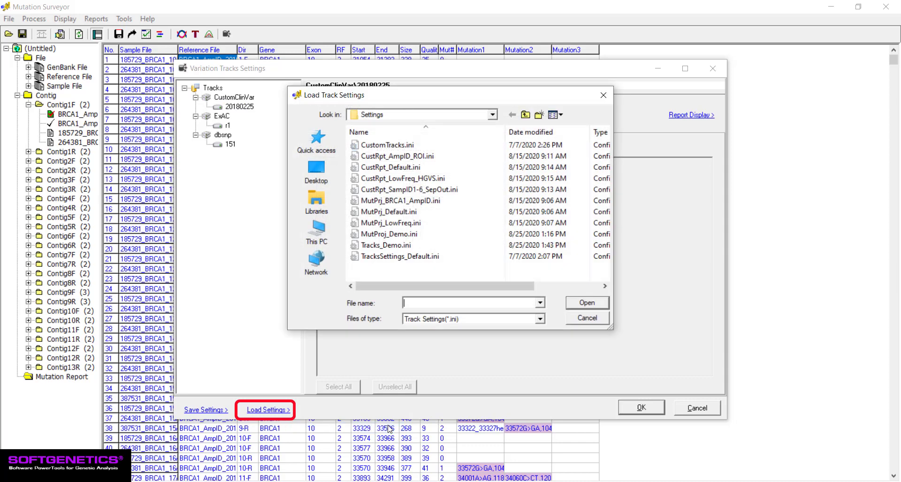
click(397, 246)
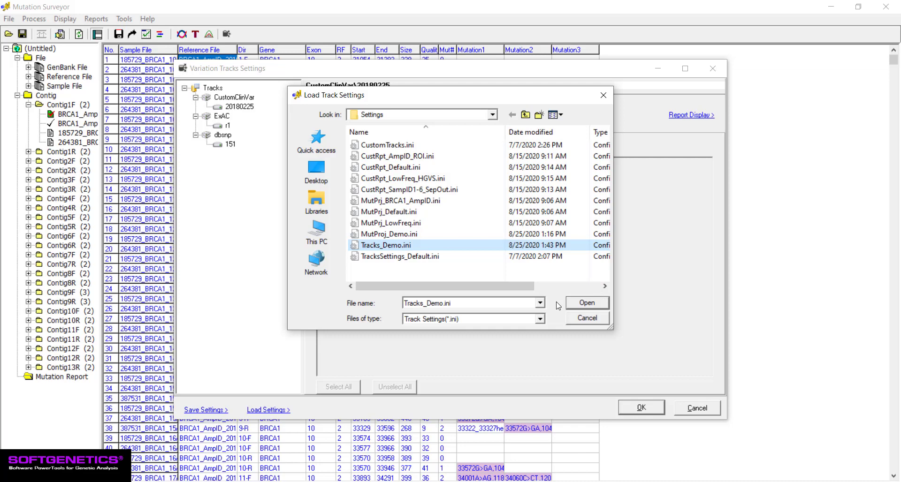
click(588, 303)
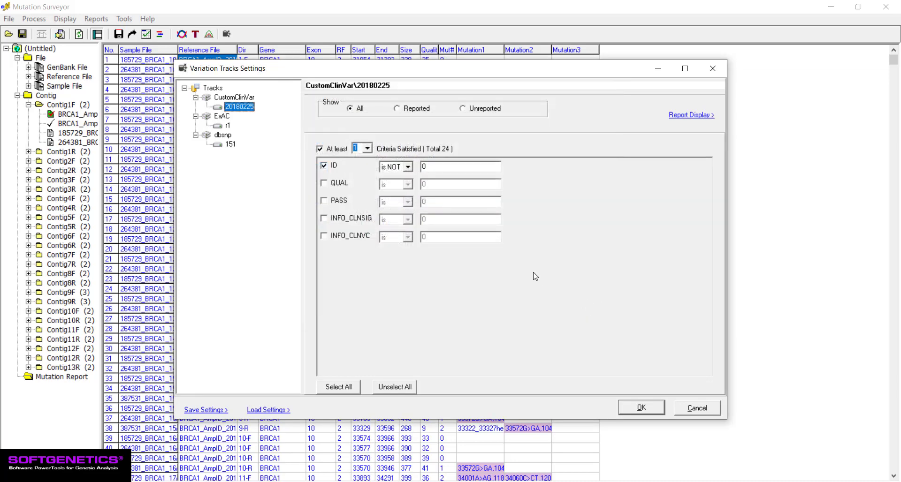
Step: Review the report display settings of the ExAC r1 and dbsnp 151 tracks
click(230, 127)
click(689, 115)
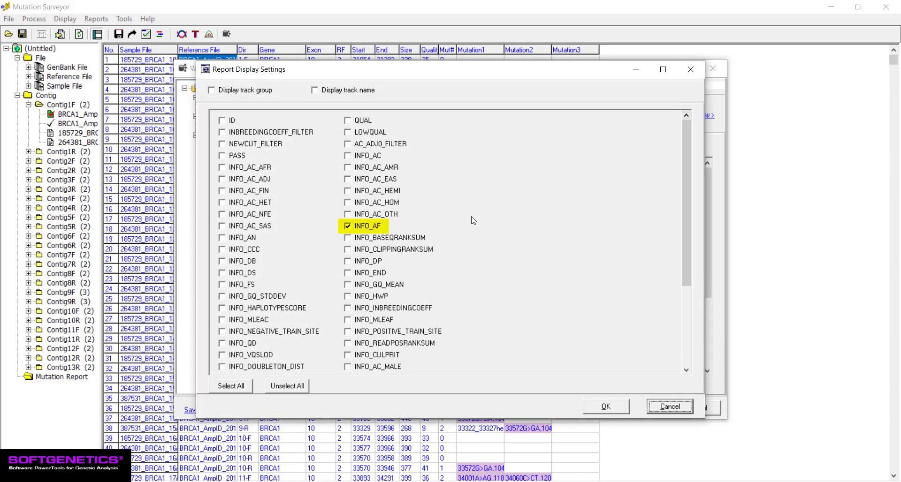
click(688, 408)
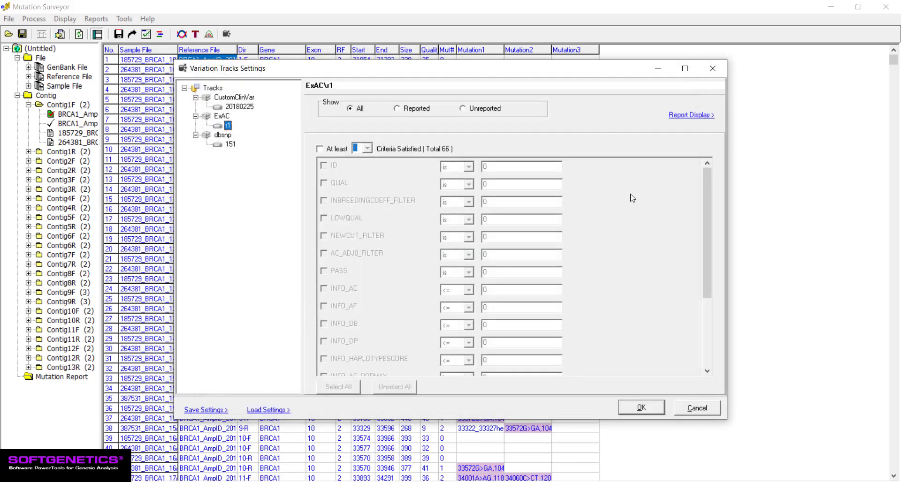
click(230, 144)
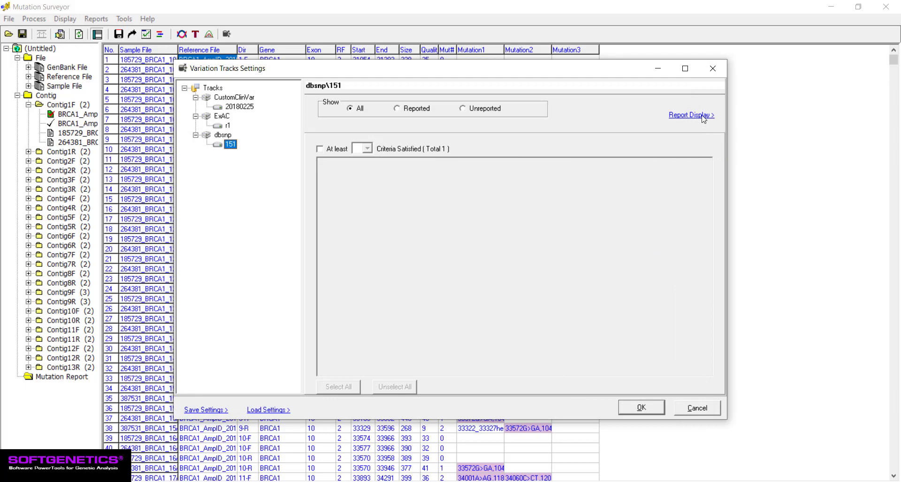
click(689, 116)
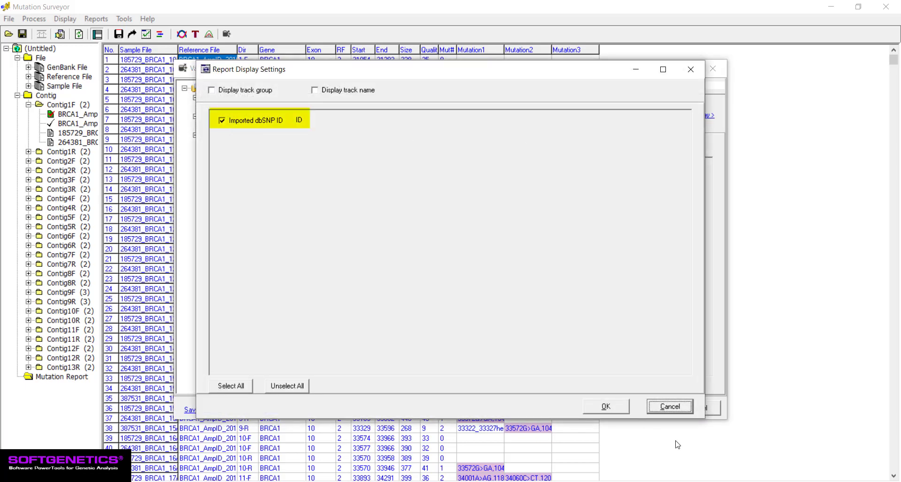
Step: Open the Custom Report settings and show position information instead of the mutation number in the headings
click(678, 409)
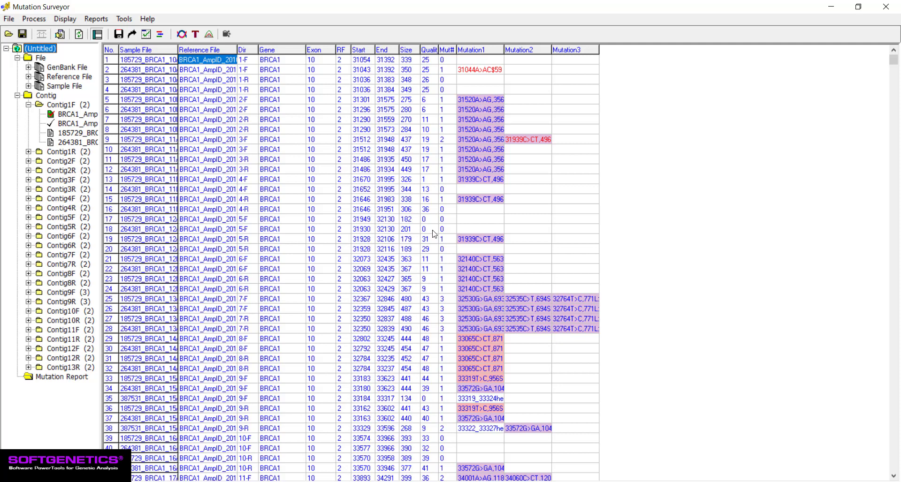
click(106, 19)
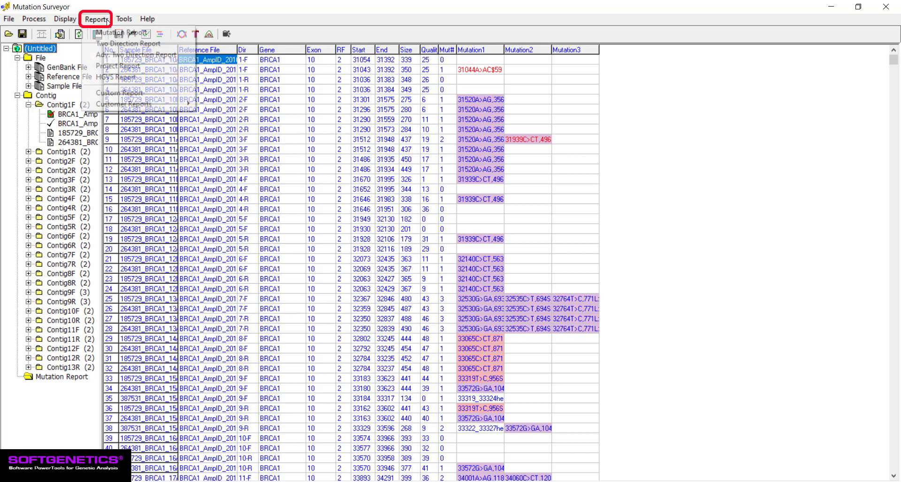
click(171, 96)
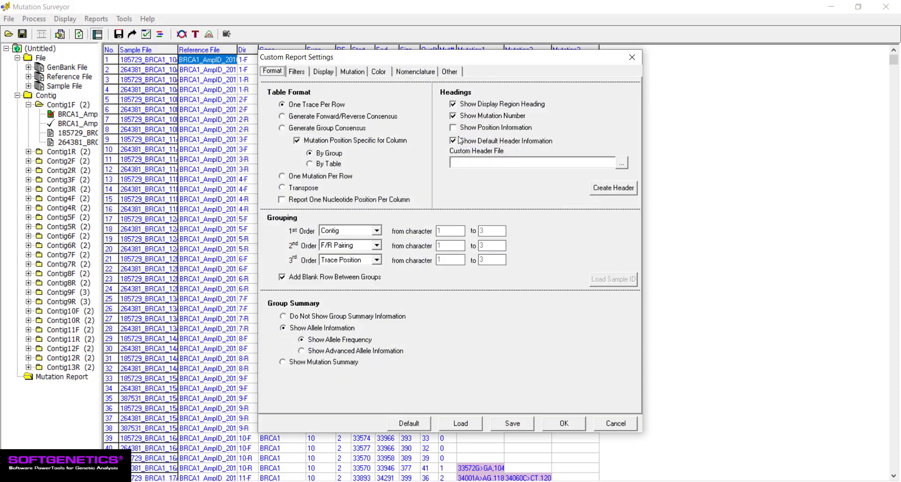
click(484, 128)
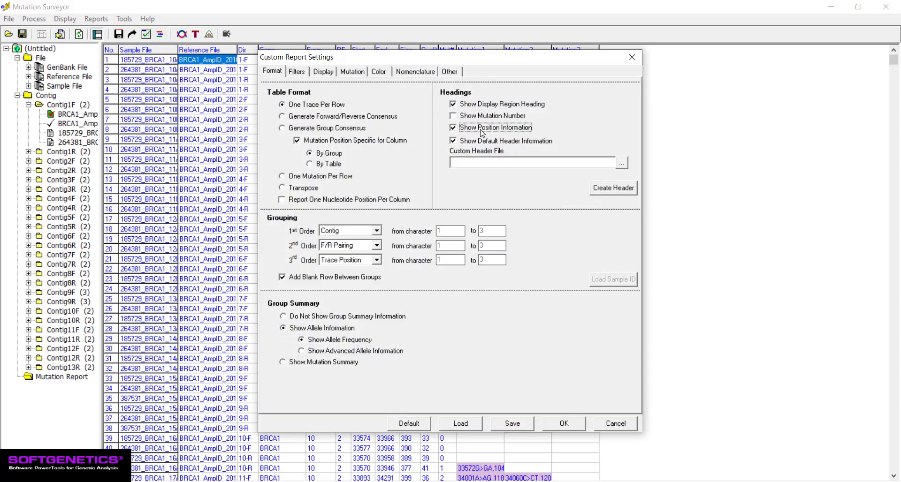
Step: Group the custom report first by Sample ID using characters 1 to 6, and do not show group summary information
click(376, 231)
click(342, 262)
double_click(482, 231)
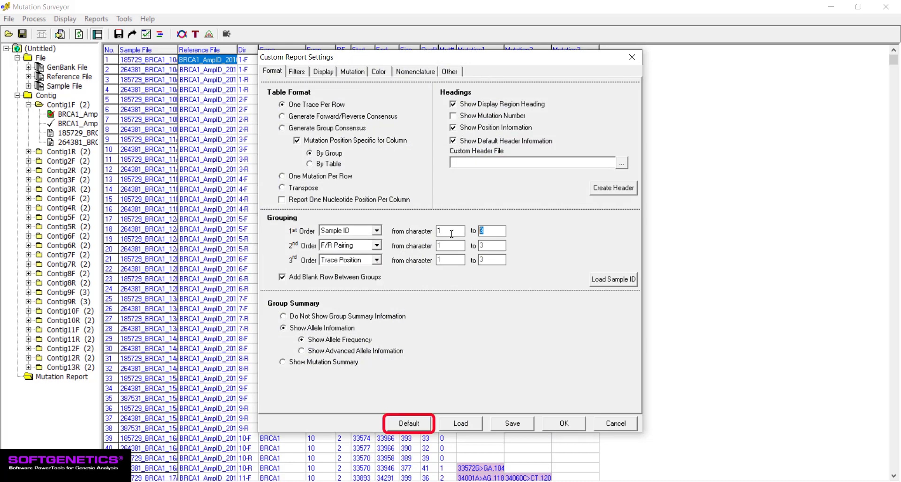
text(6)
click(342, 317)
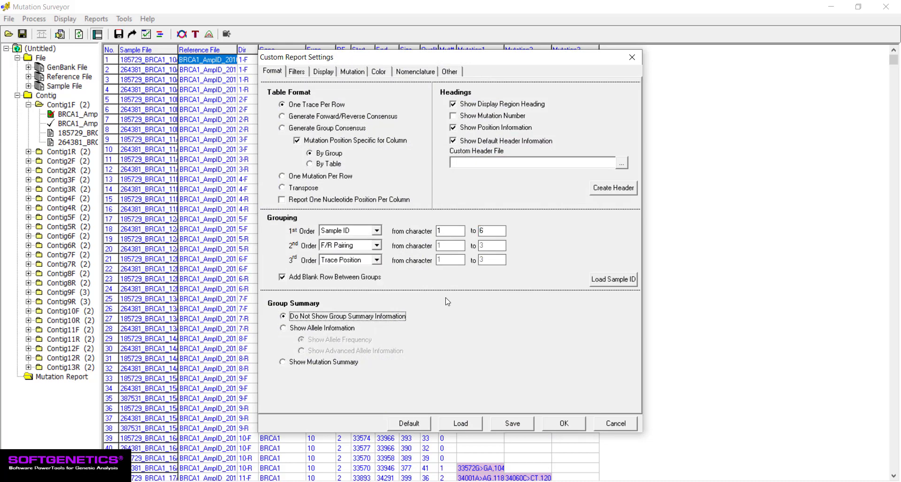
Step: Set the VCF report to save each group as individual reports, review the remaining report settings and generate the custom report
click(454, 71)
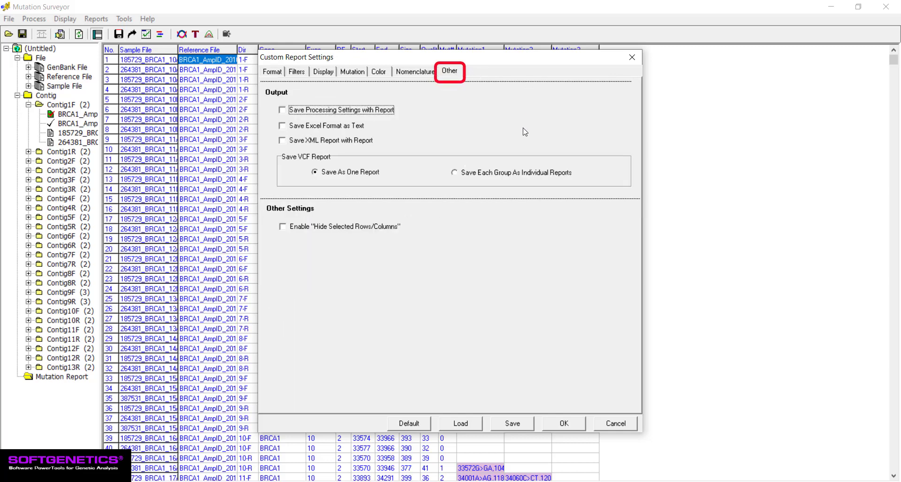
click(459, 173)
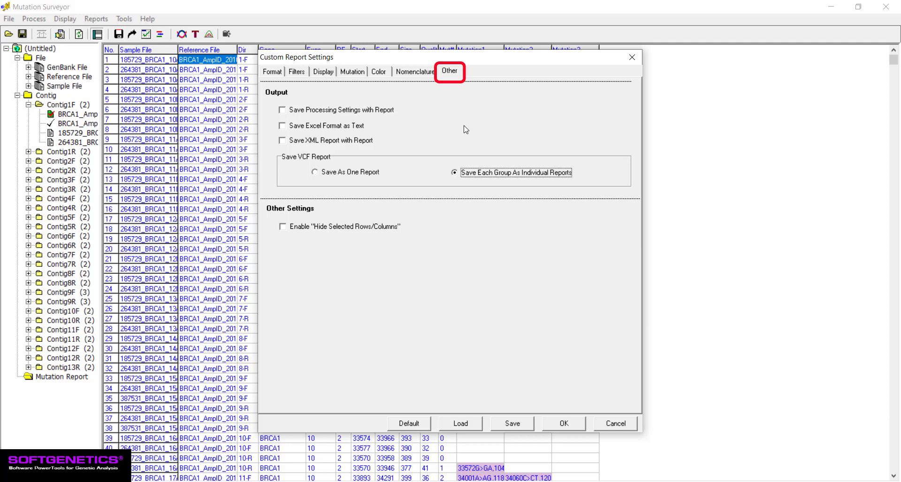
click(416, 72)
click(381, 73)
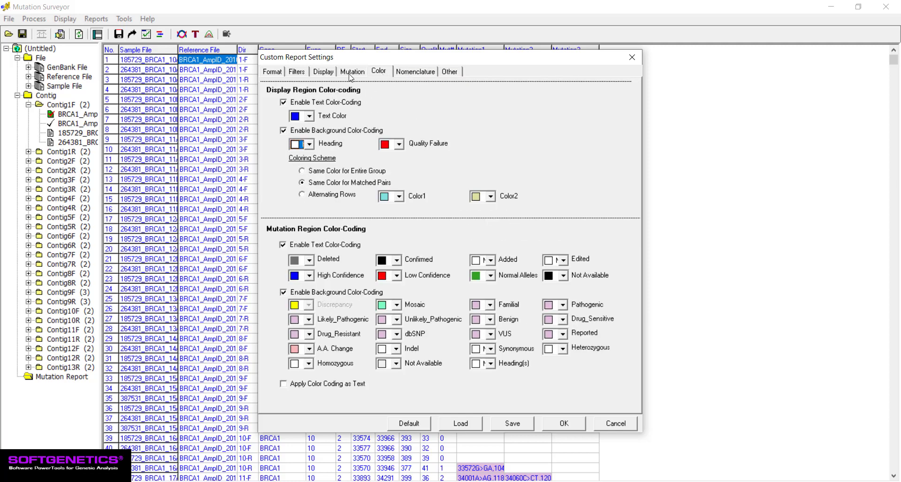
click(352, 75)
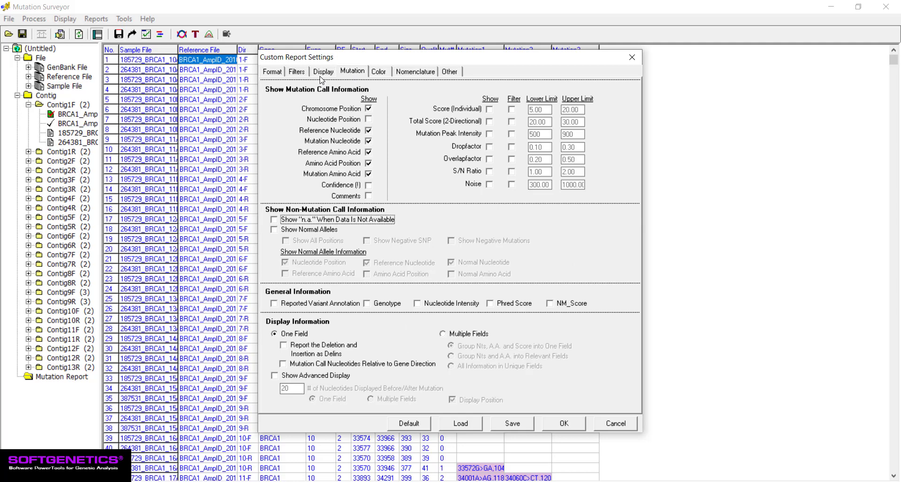
click(324, 74)
click(297, 73)
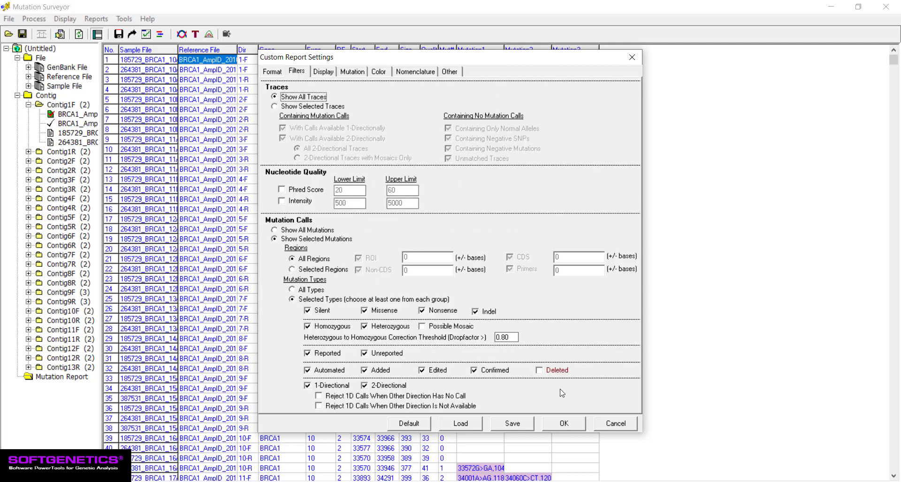
click(568, 425)
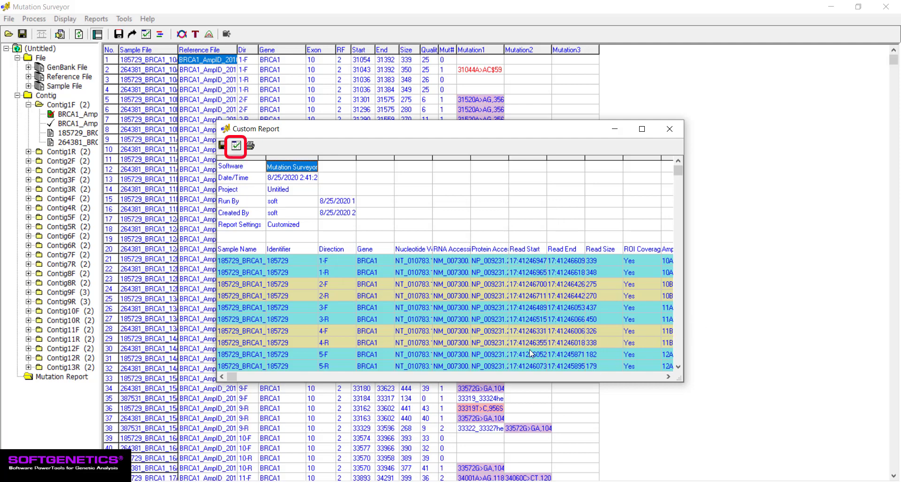
Step: Save the custom report settings as a template named CustReport_Demo in the Settings folder
click(237, 147)
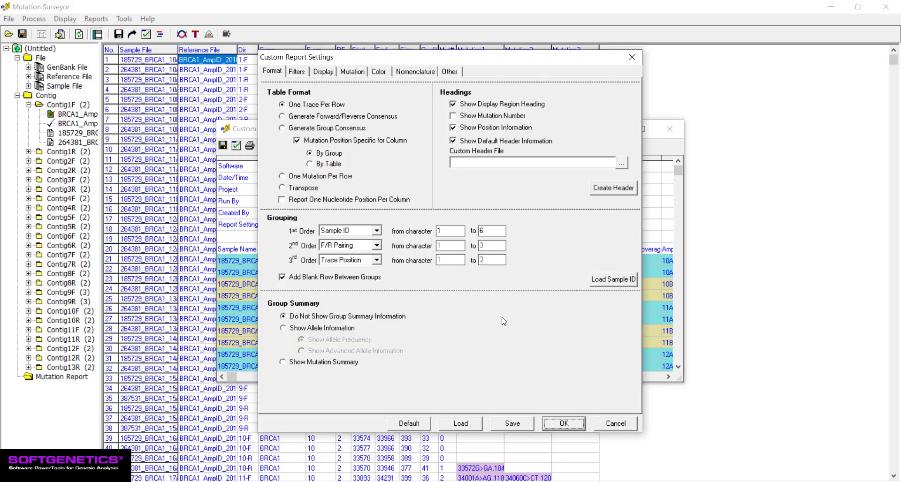
click(528, 430)
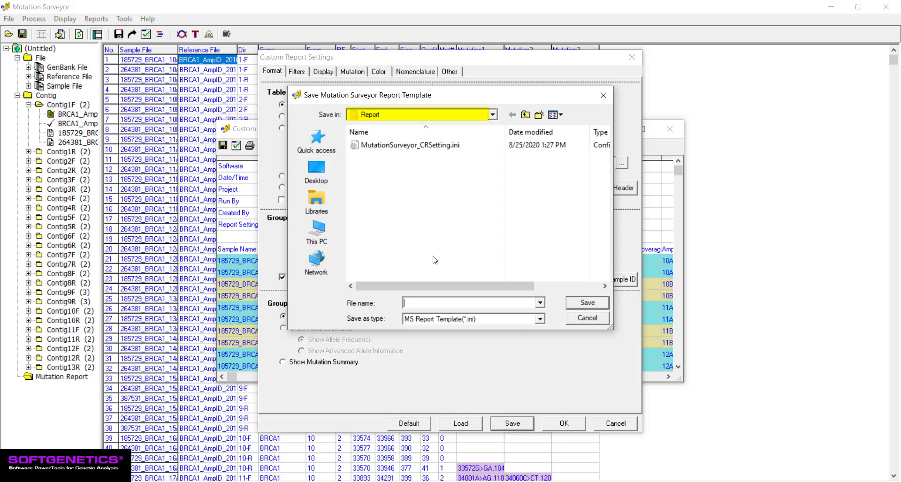
click(321, 202)
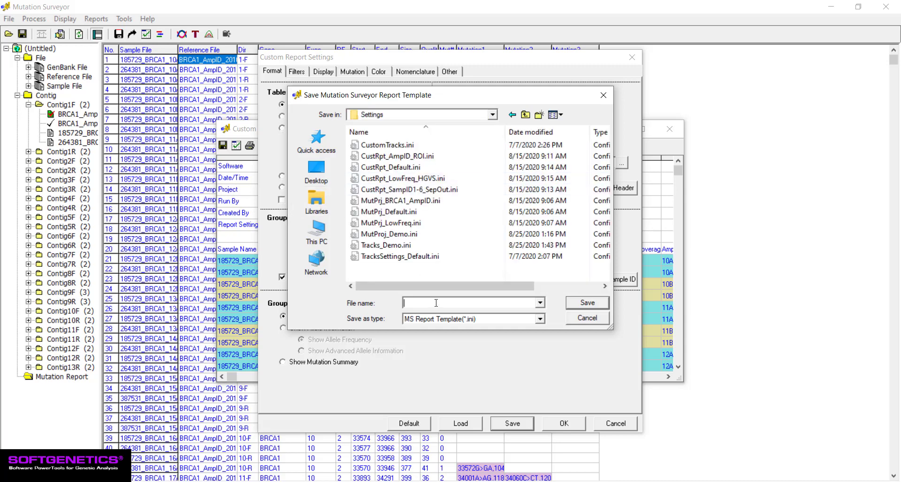
text(CustReport_Demo)
click(596, 305)
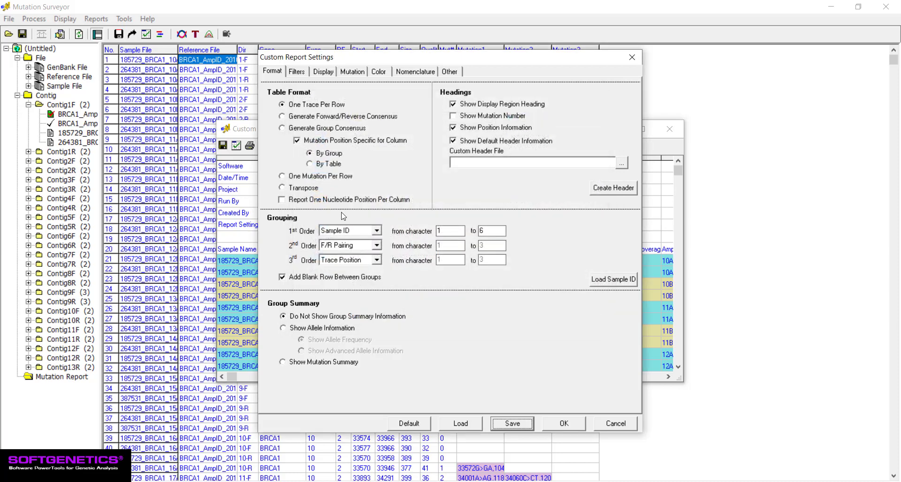
click(295, 177)
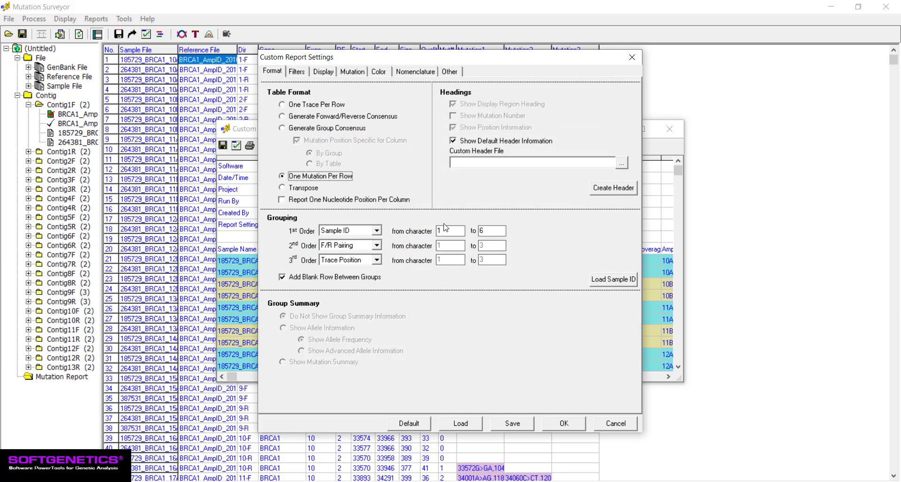
click(520, 424)
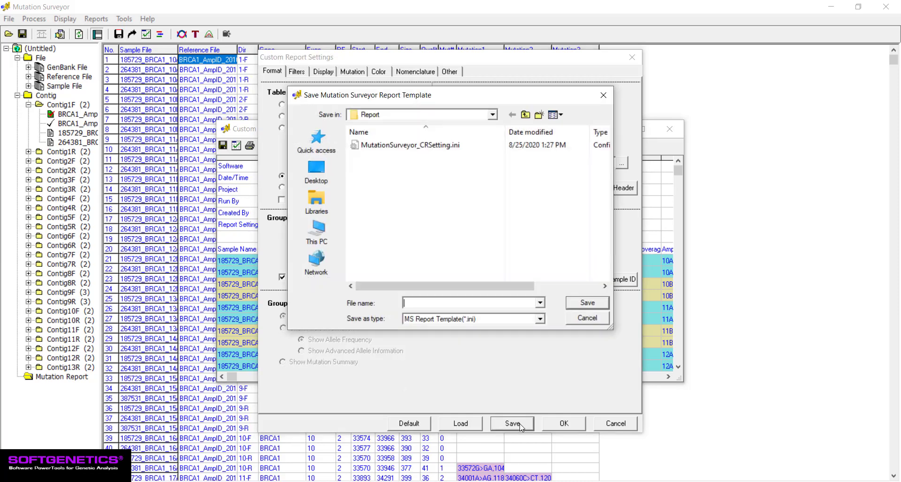
click(587, 319)
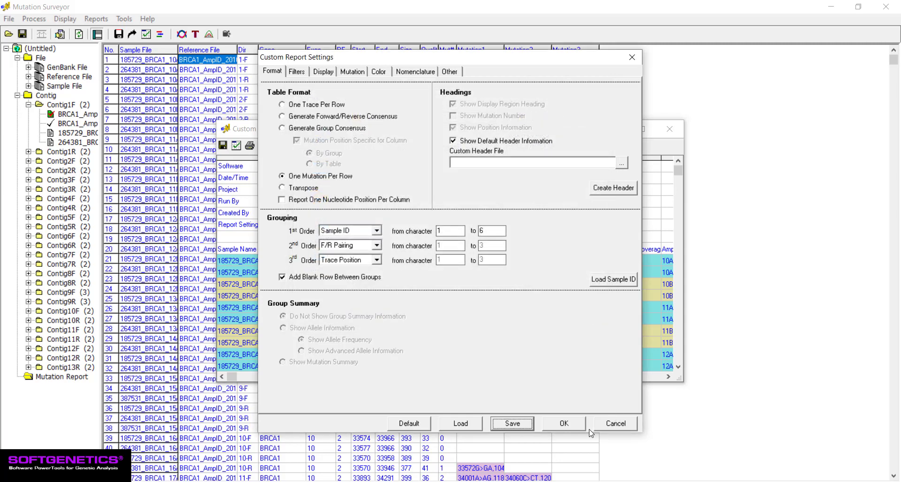
click(610, 424)
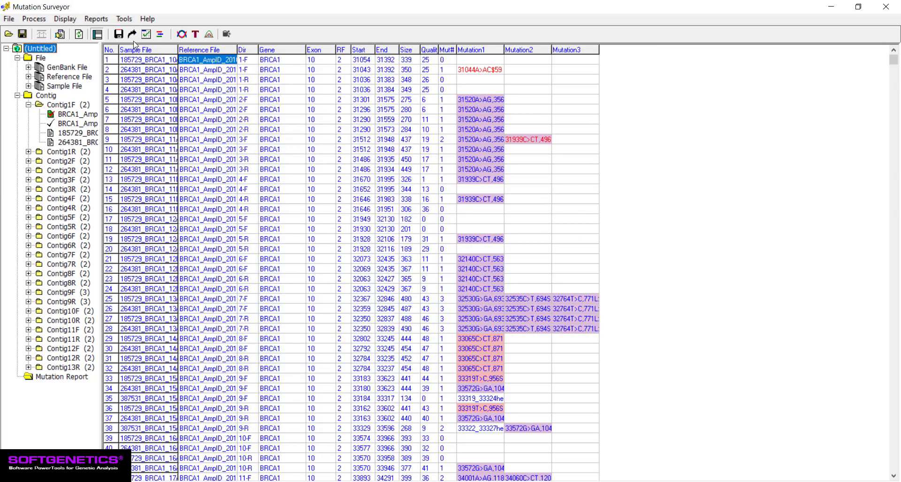
Step: Load the custom report settings from CustReport_Demo.ini in MSdata's Settings folder and generate the report with its second column widened
click(105, 21)
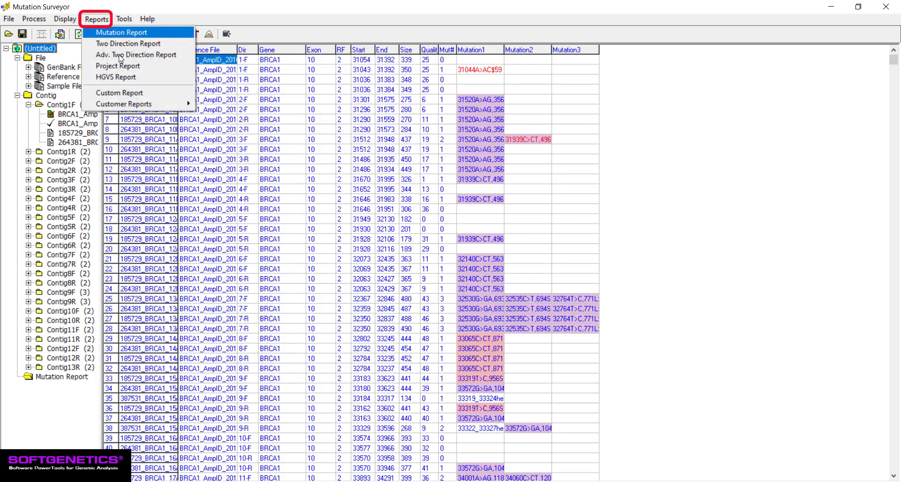
click(167, 95)
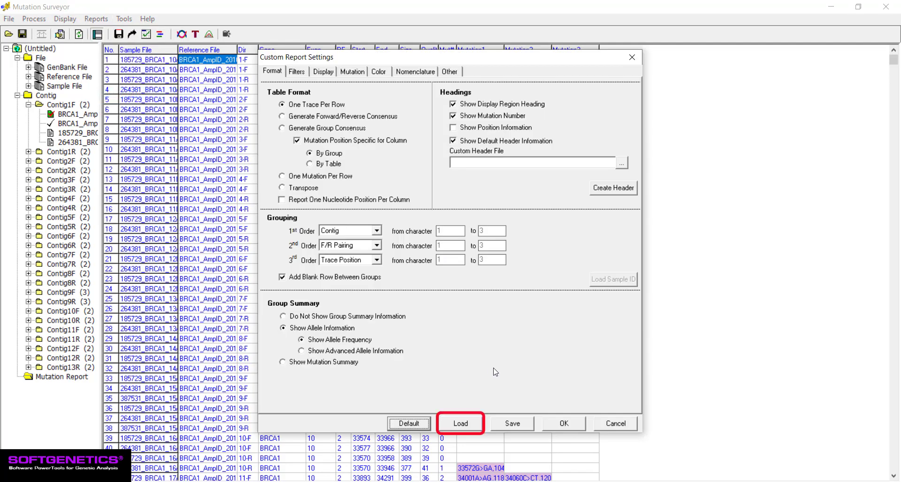
click(481, 427)
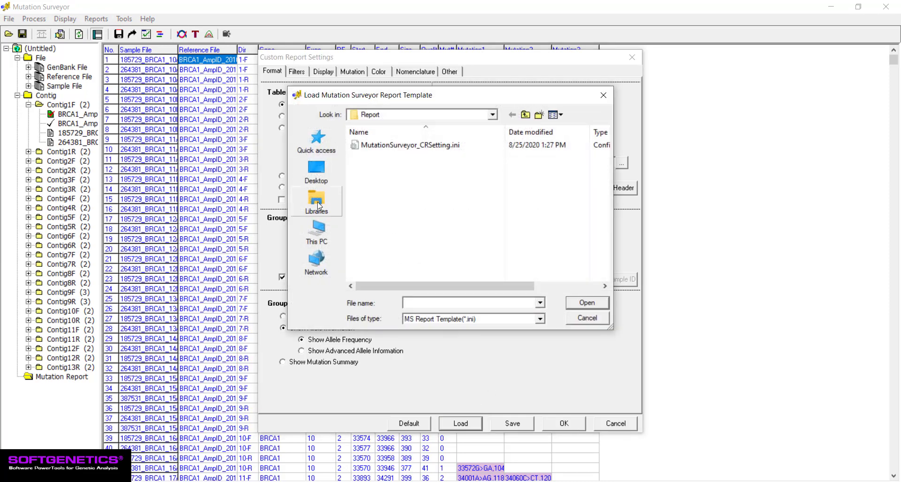
click(319, 206)
double_click(497, 140)
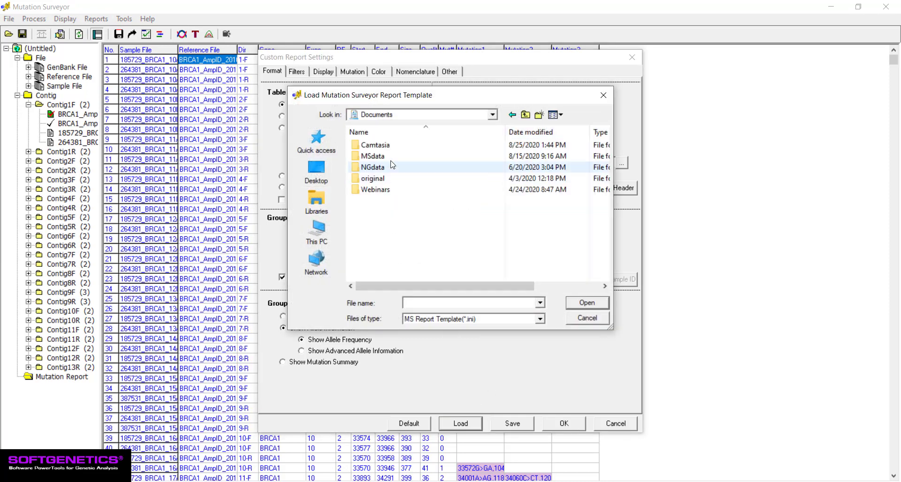
double_click(390, 157)
double_click(384, 179)
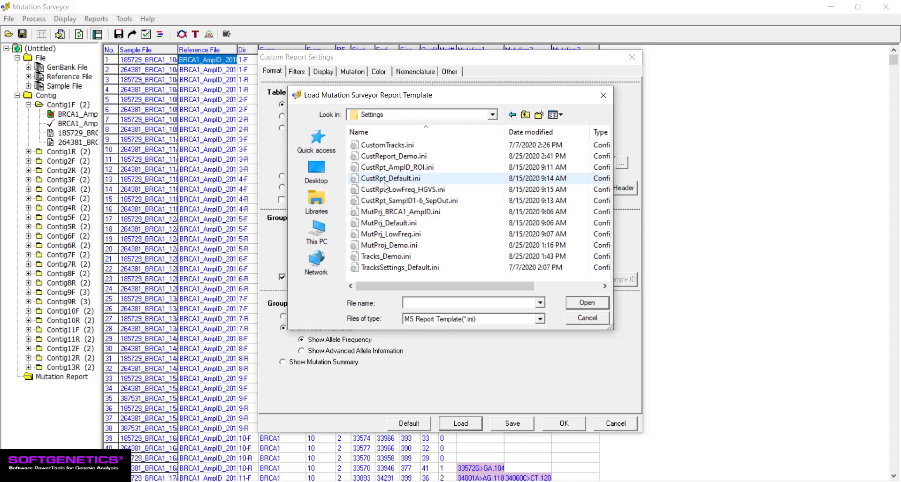
double_click(440, 156)
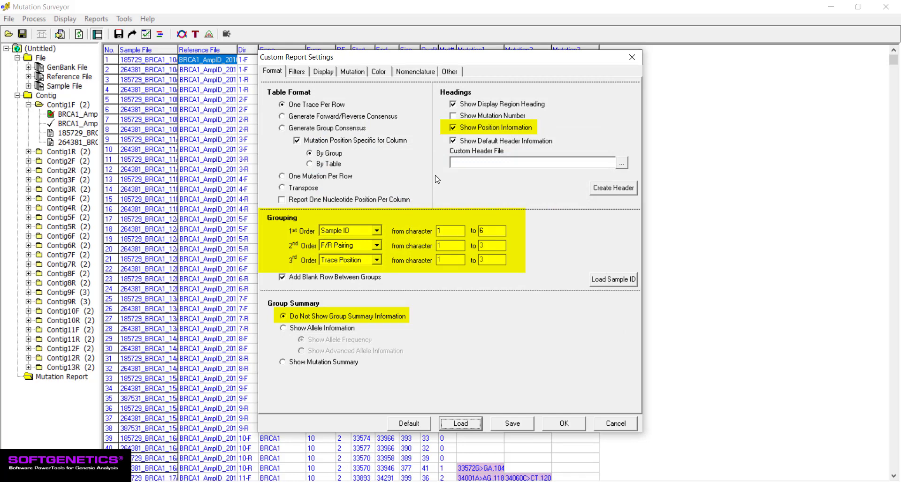
click(574, 427)
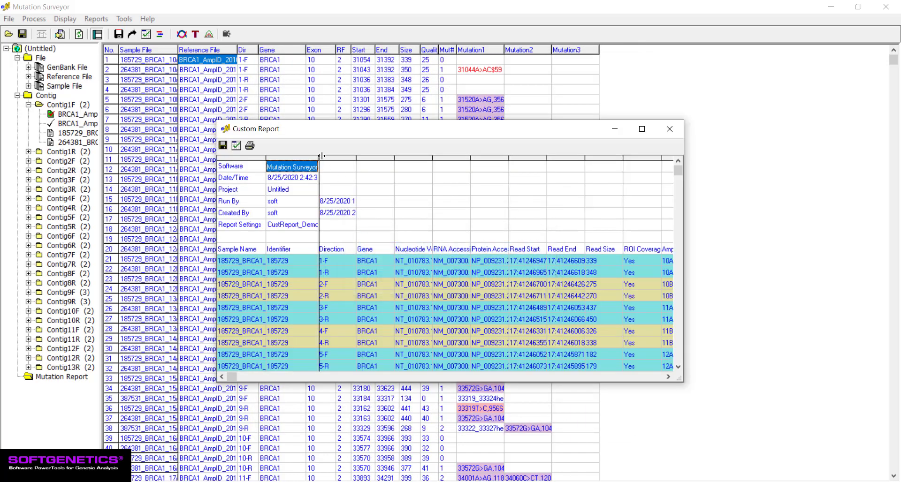
drag(319, 156, 354, 155)
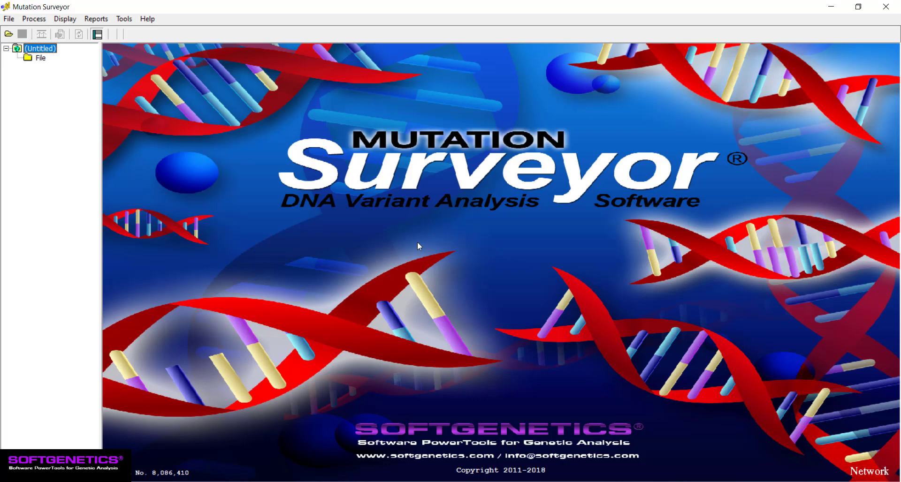
Step: Open the Log File Wizard of Mutation AutoRun for the input project settings
click(124, 18)
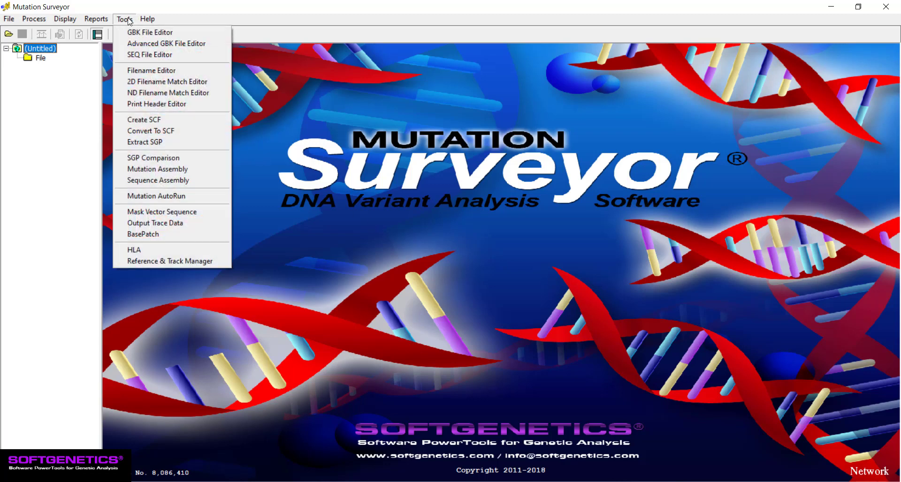
click(205, 200)
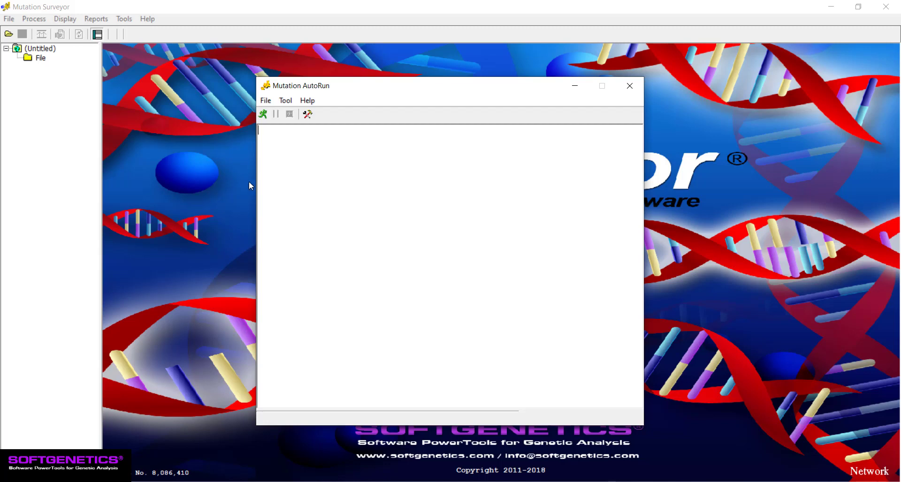
click(294, 102)
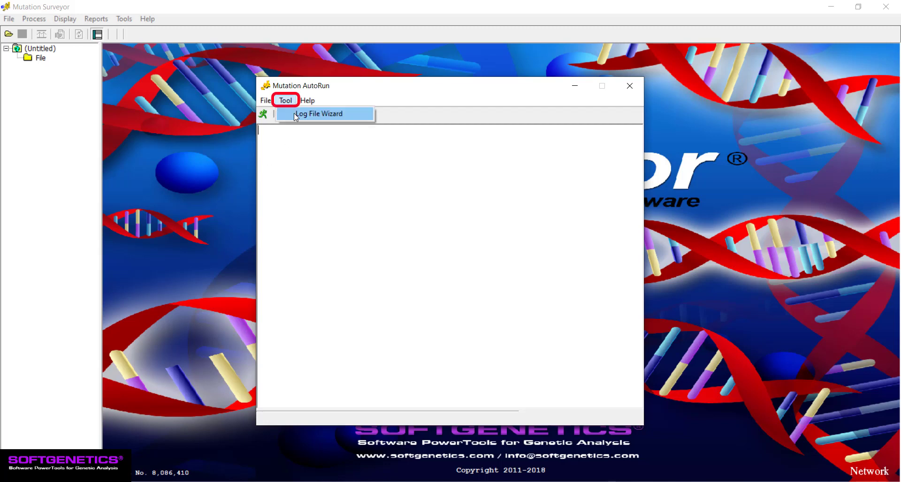
click(368, 116)
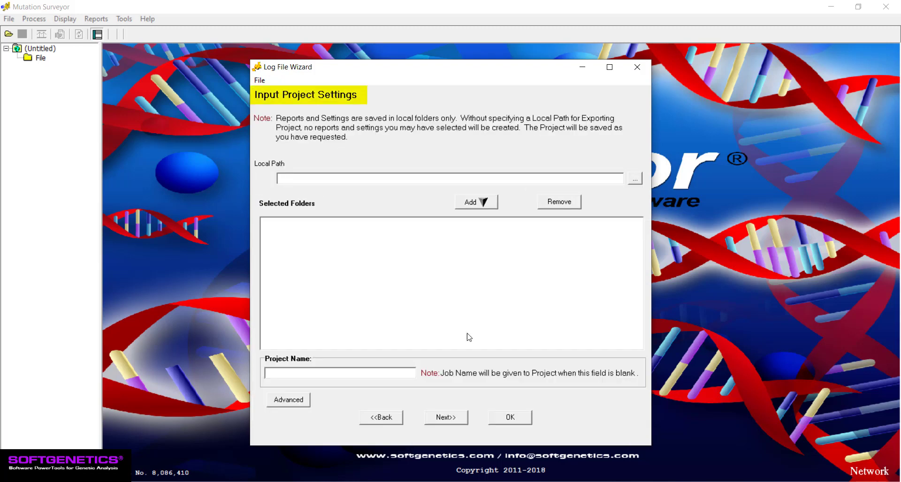
Step: Load MutProj_Demo.ini as the processing settings file for the AutoRun job
click(302, 406)
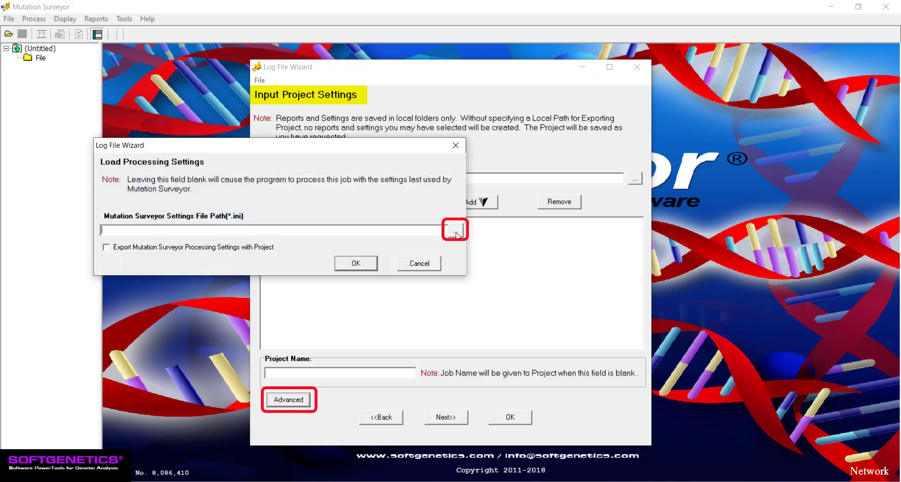
click(455, 230)
double_click(446, 256)
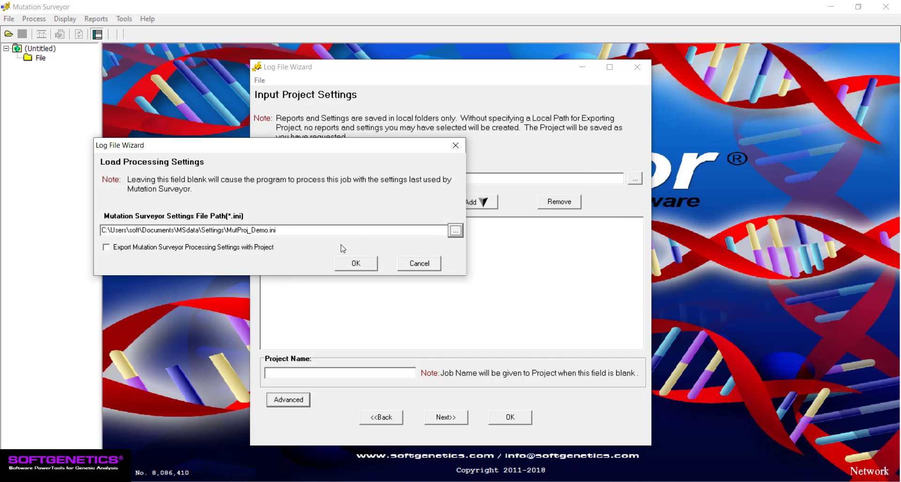
click(356, 263)
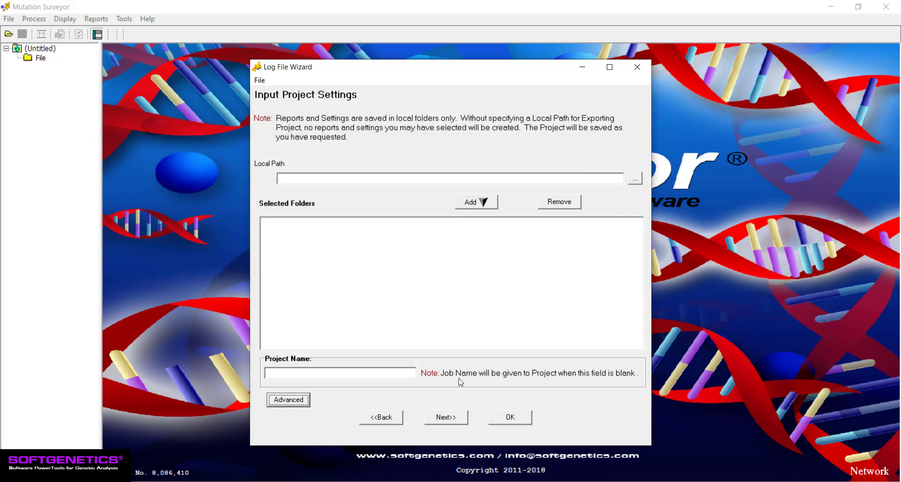
Step: Add CustReport_Demo.ini and CustReport_Demo2.ini from MSdata's Settings folder as the custom report settings files for the AutoRun job
click(447, 418)
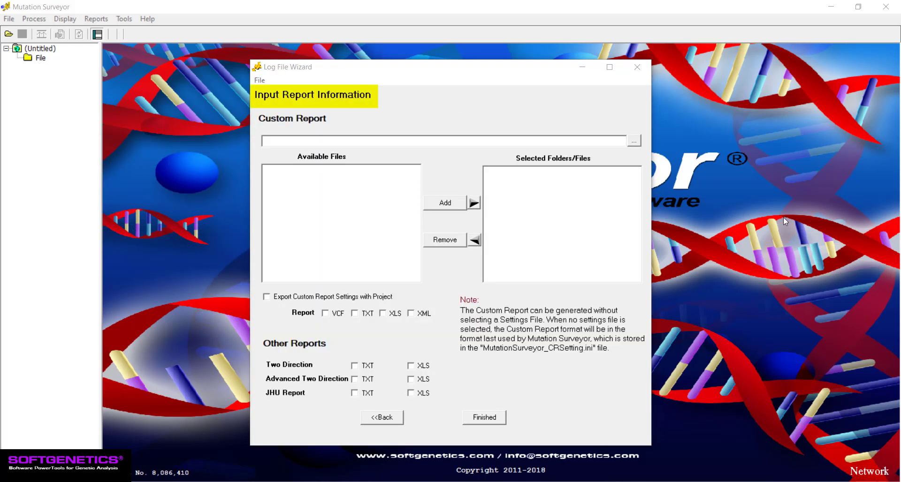
click(634, 142)
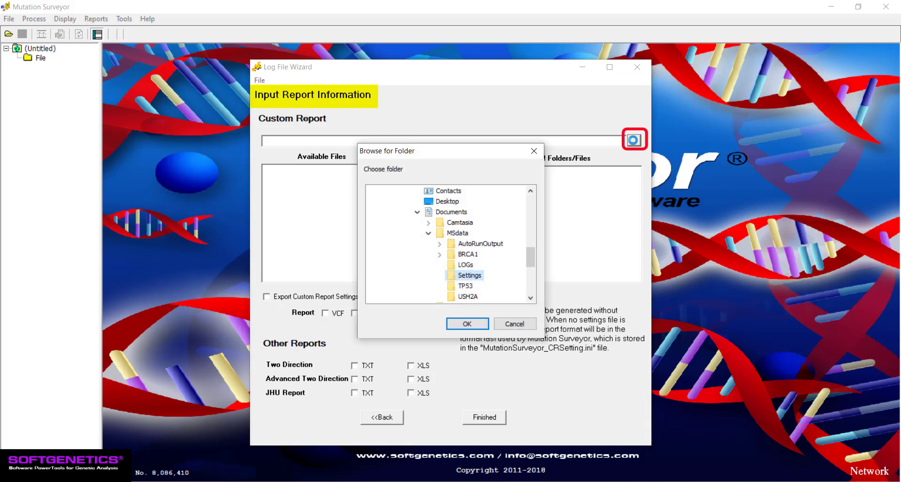
click(467, 325)
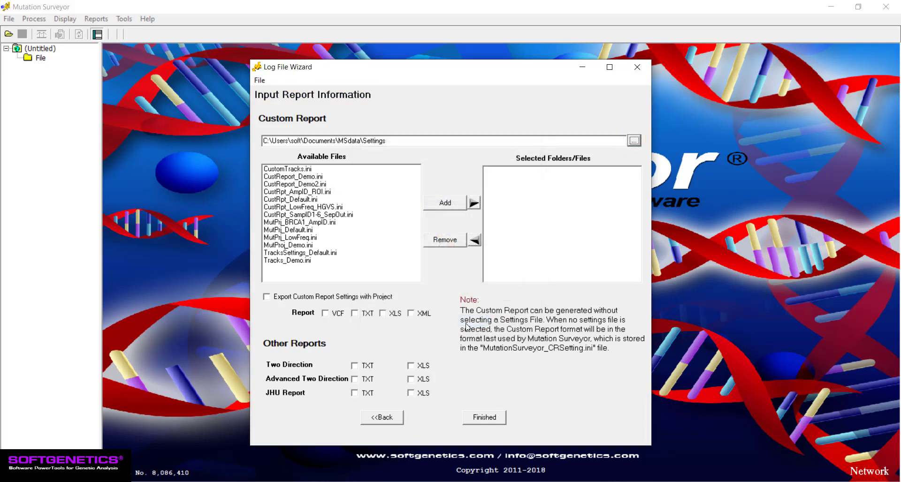
click(321, 178)
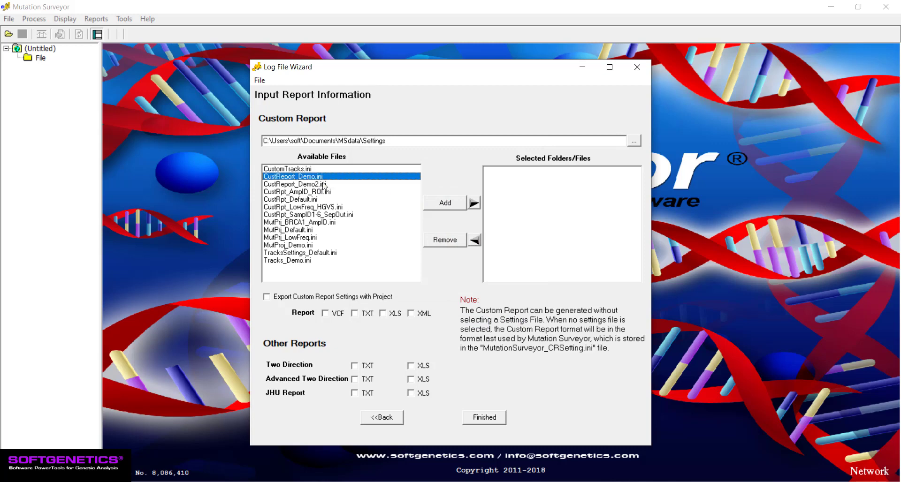
ctrl+click(323, 185)
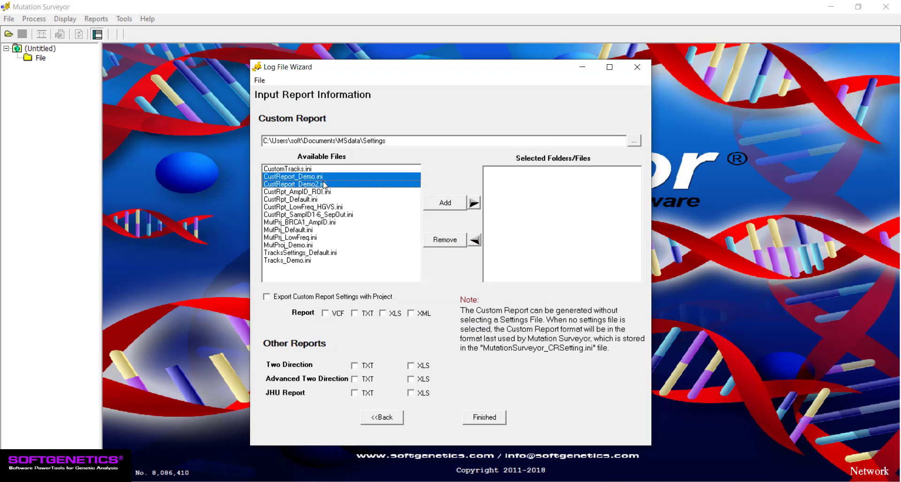
click(448, 204)
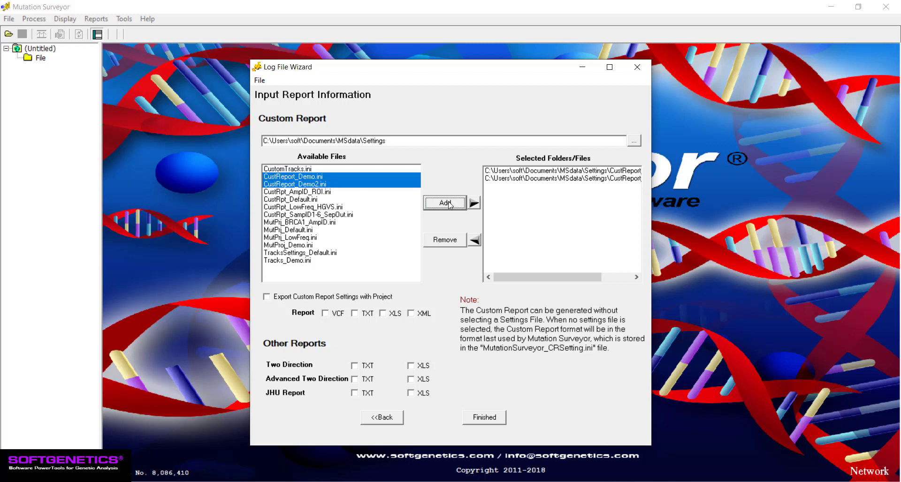